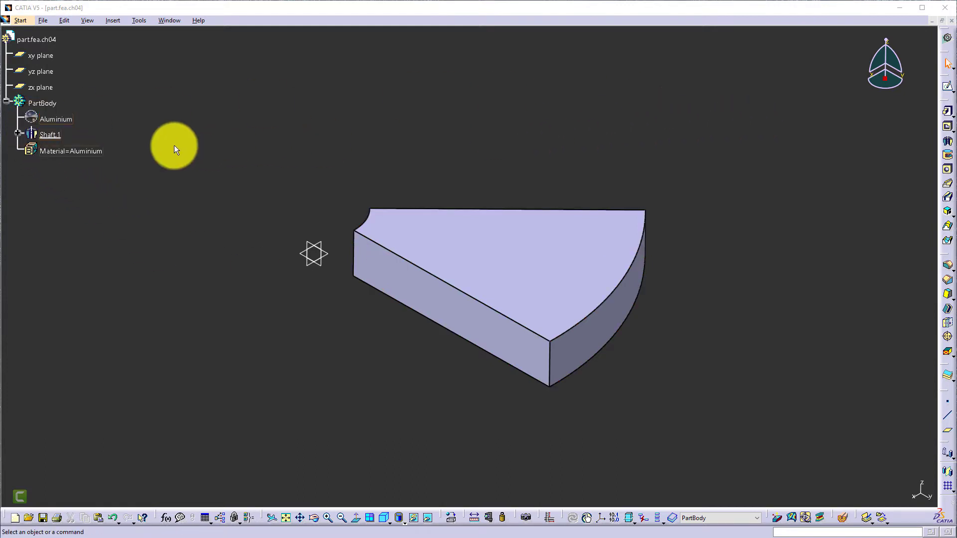
Step: Inspect the dimensions of the shaft's profile sketch and the shaft's revolution definition
{"action": "left_click", "coordinate": [17, 134]}
{"action": "double_click", "coordinate": [64, 161]}
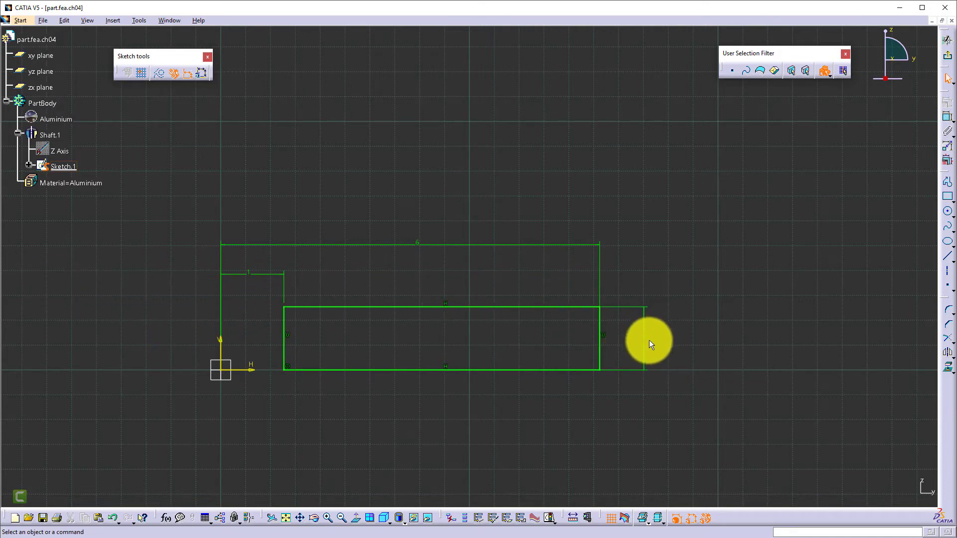
{"action": "left_click", "coordinate": [947, 55]}
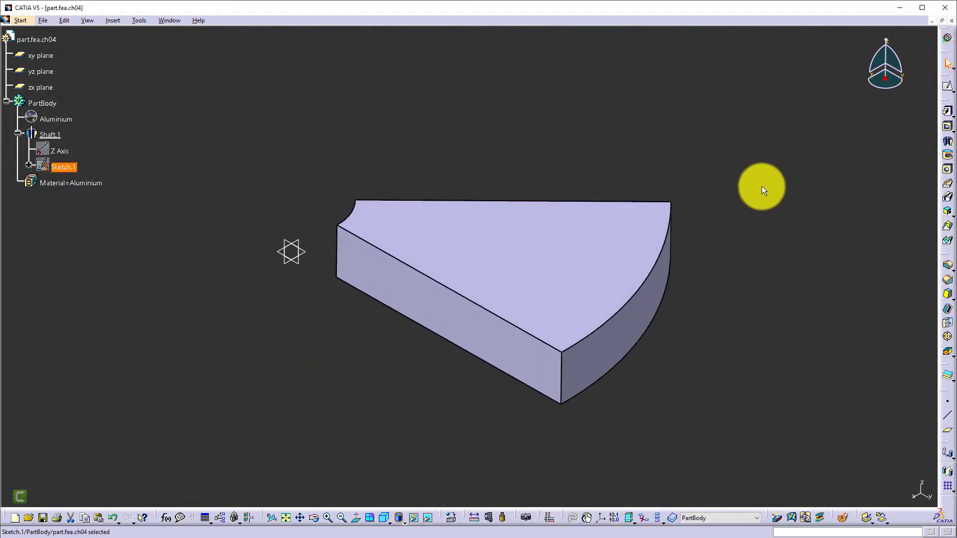
{"action": "double_click", "coordinate": [54, 133]}
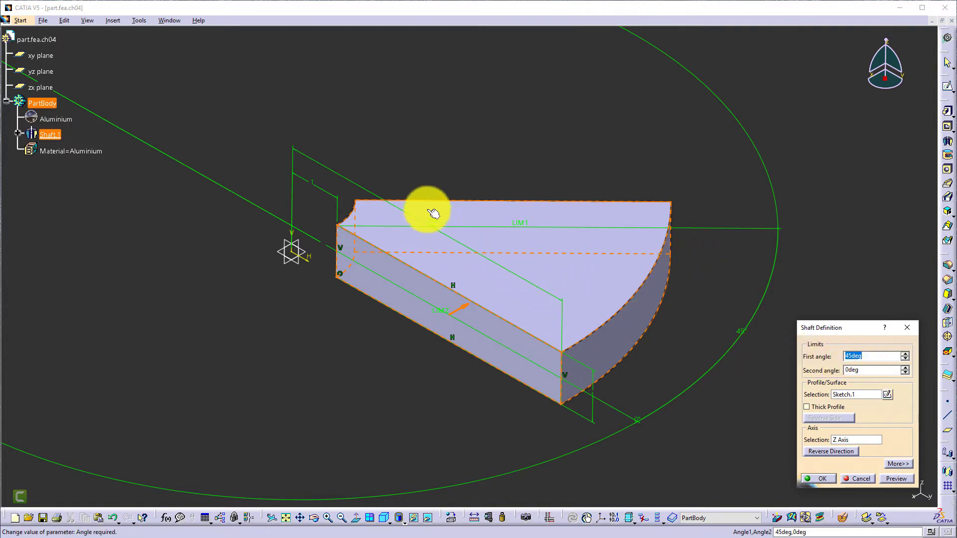
{"action": "left_click", "coordinate": [827, 479]}
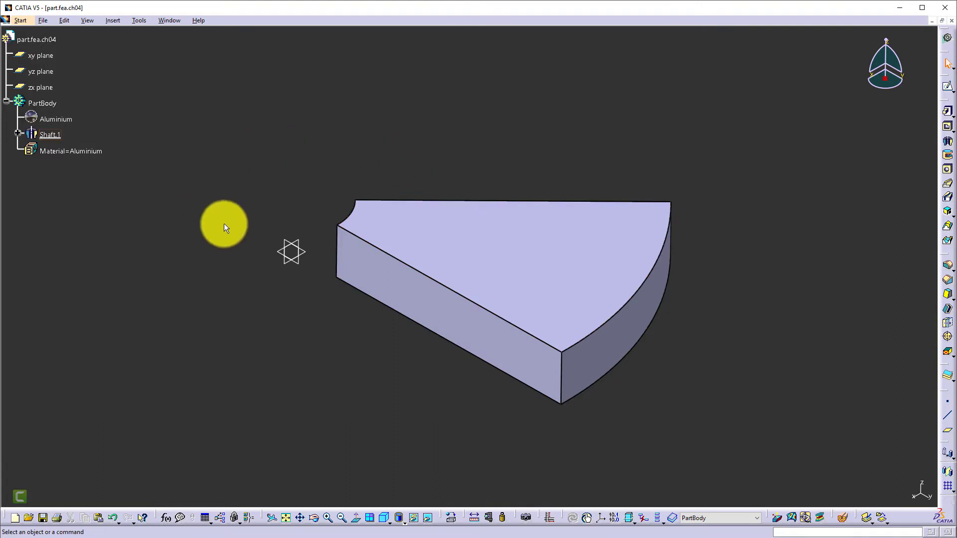
Step: Start a standard axis system with its origin at the top face's inner corner opposite the sketch plane and its X axis along the adjoining radial edge
{"action": "middle_click_drag", "start_coordinate": [315, 349], "coordinate": [502, 424]}
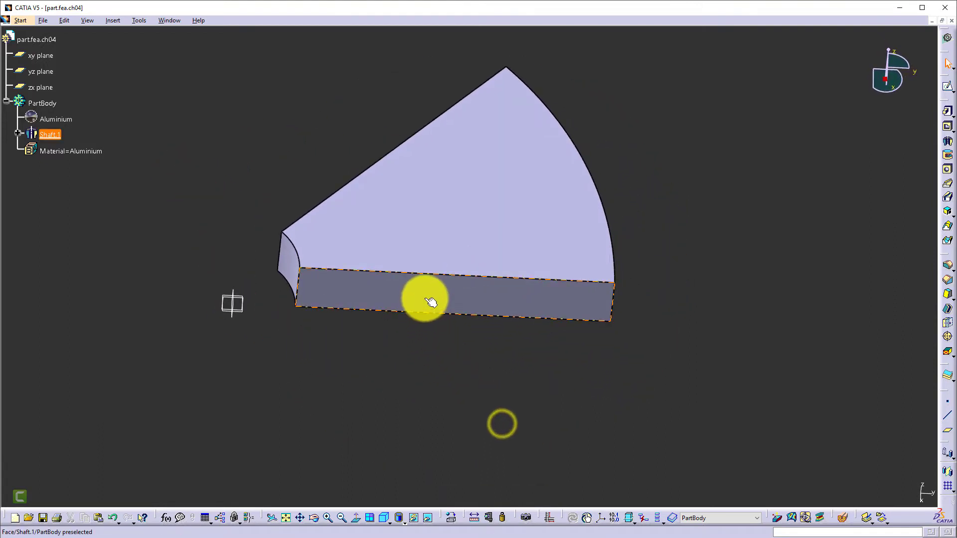
{"action": "middle_click_drag", "start_coordinate": [384, 333], "coordinate": [556, 412]}
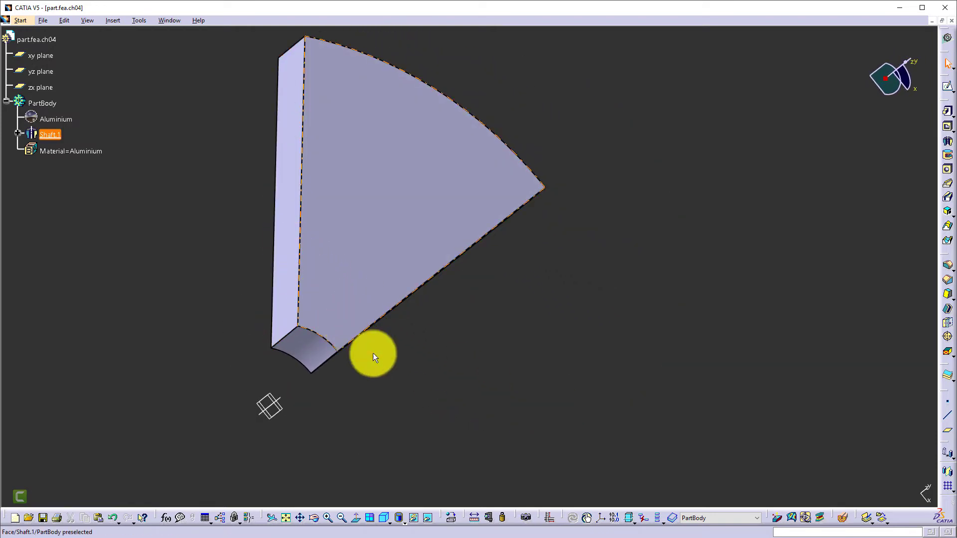
{"action": "middle_click_drag", "start_coordinate": [436, 387], "coordinate": [347, 335]}
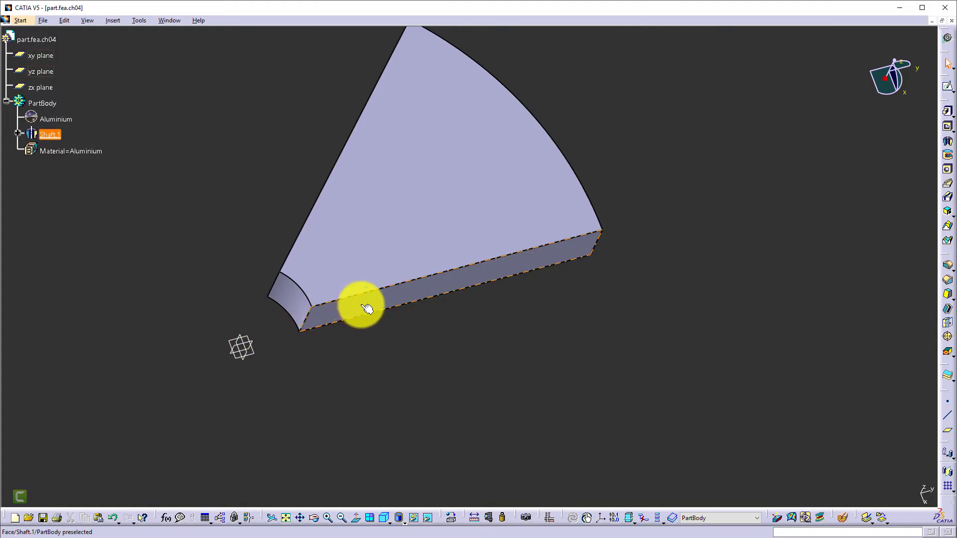
{"action": "middle_click_drag", "start_coordinate": [324, 355], "coordinate": [316, 304]}
{"action": "middle_click_drag", "start_coordinate": [335, 359], "coordinate": [330, 405]}
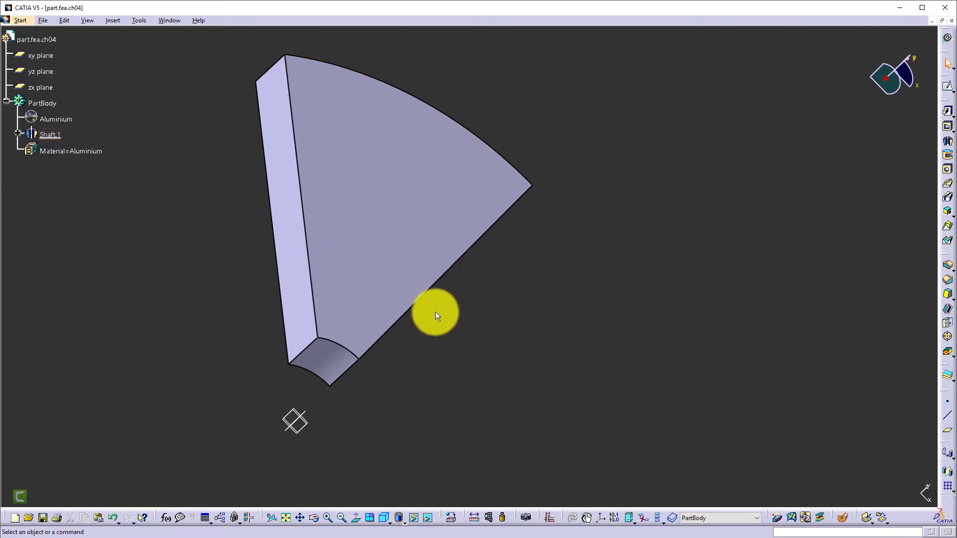
{"action": "middle_click_drag", "start_coordinate": [468, 355], "coordinate": [468, 332]}
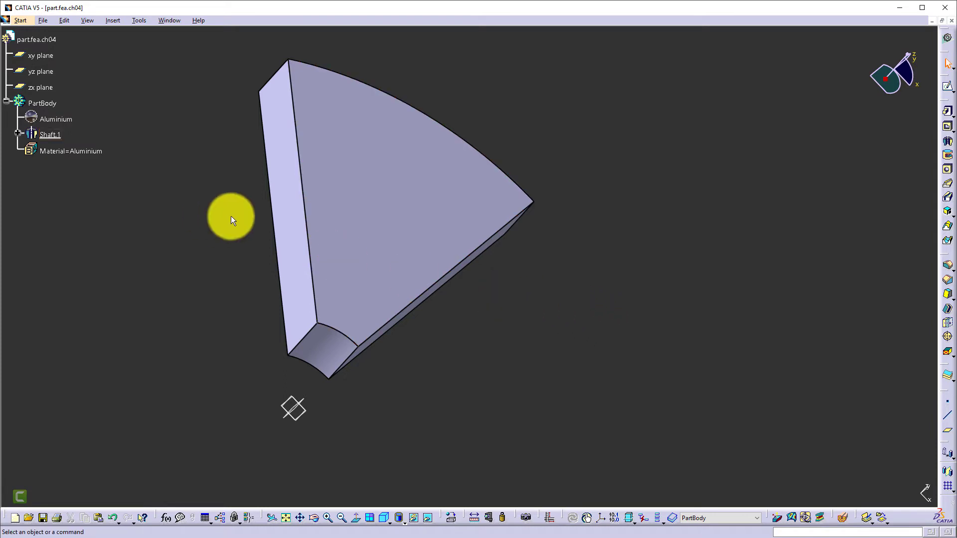
{"action": "left_click", "coordinate": [114, 20]}
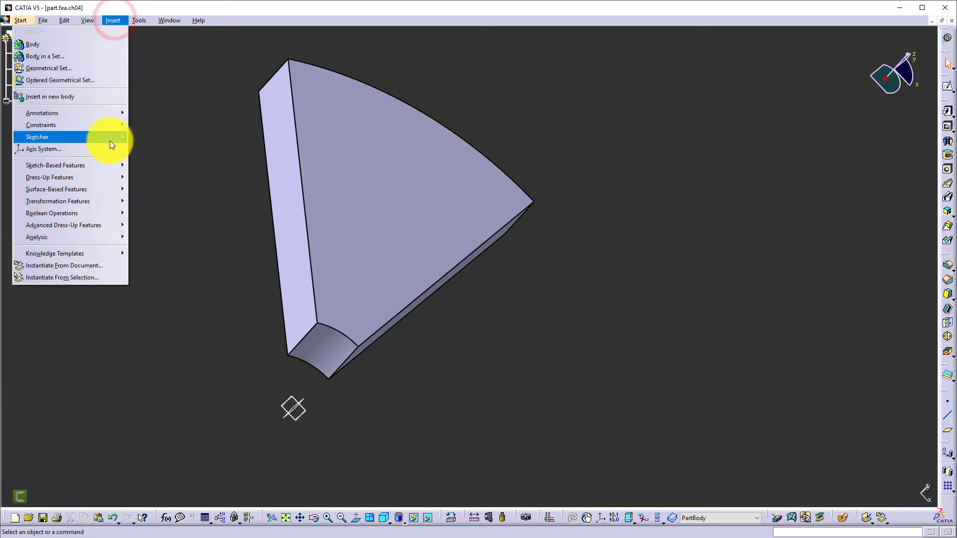
{"action": "left_click", "coordinate": [101, 147]}
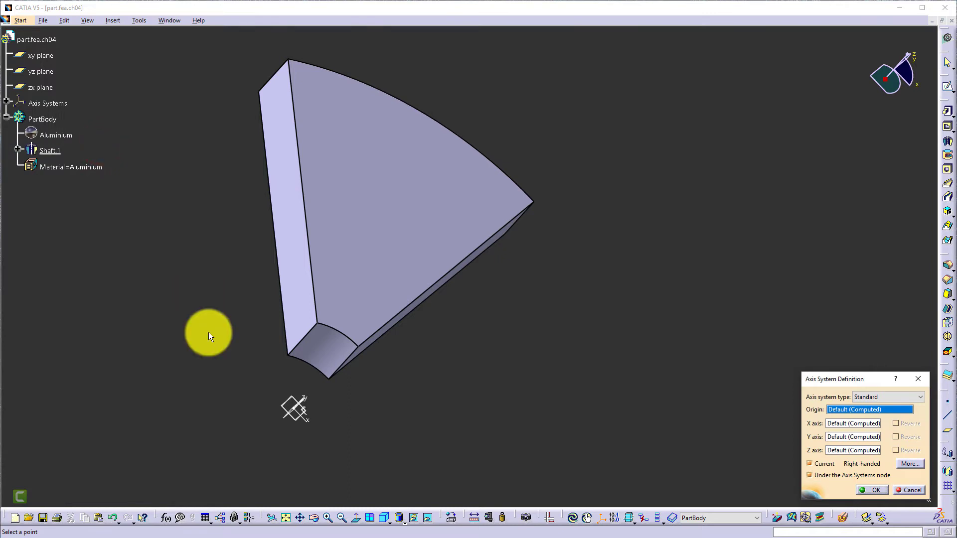
{"action": "left_click", "coordinate": [317, 324]}
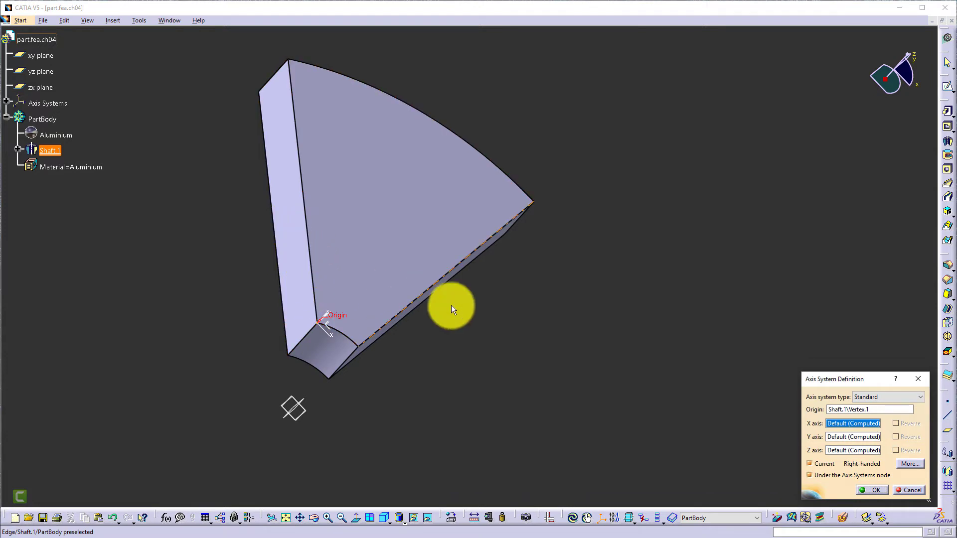
{"action": "left_click", "coordinate": [318, 285]}
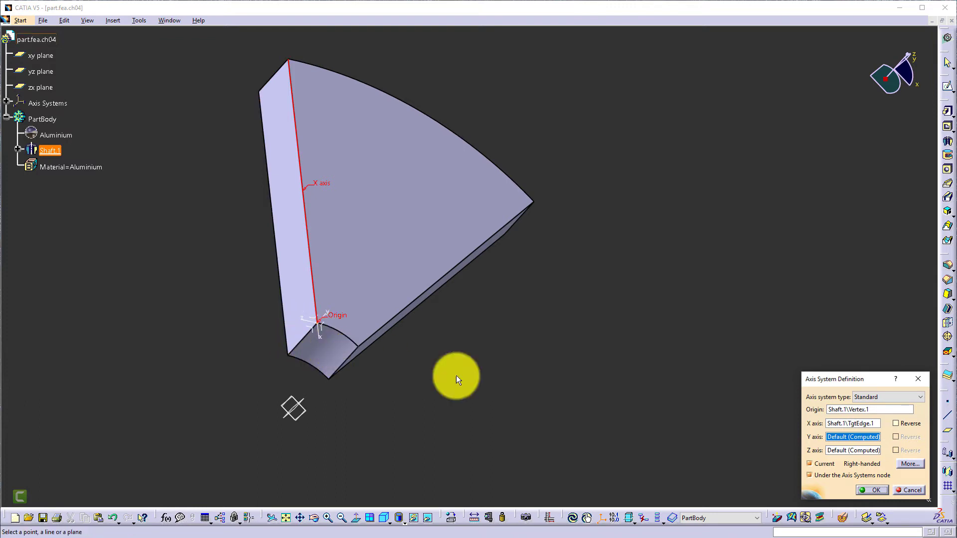
Step: Align the axis system's Z axis with the vertical edge at the origin, reverse its direction and create the axis system
{"action": "left_click", "coordinate": [841, 452]}
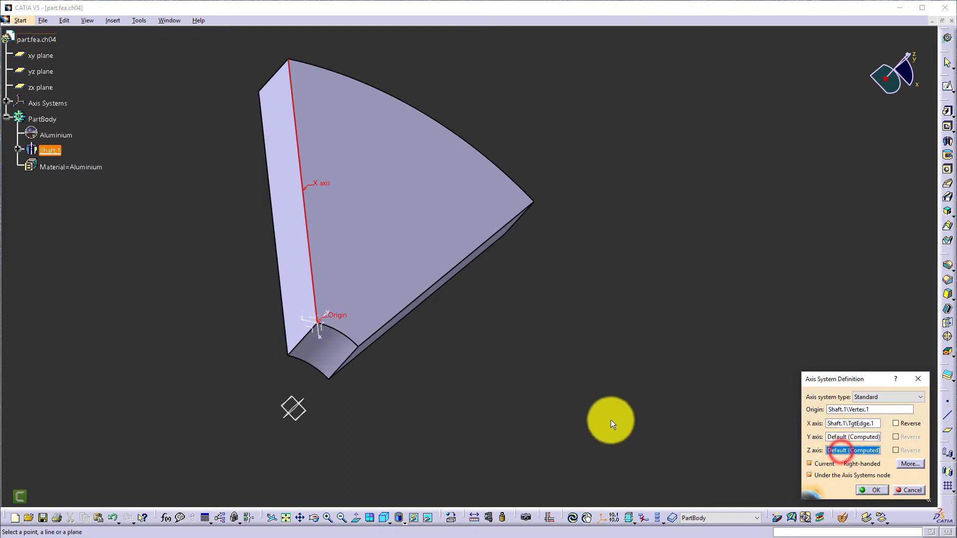
{"action": "left_click", "coordinate": [302, 337]}
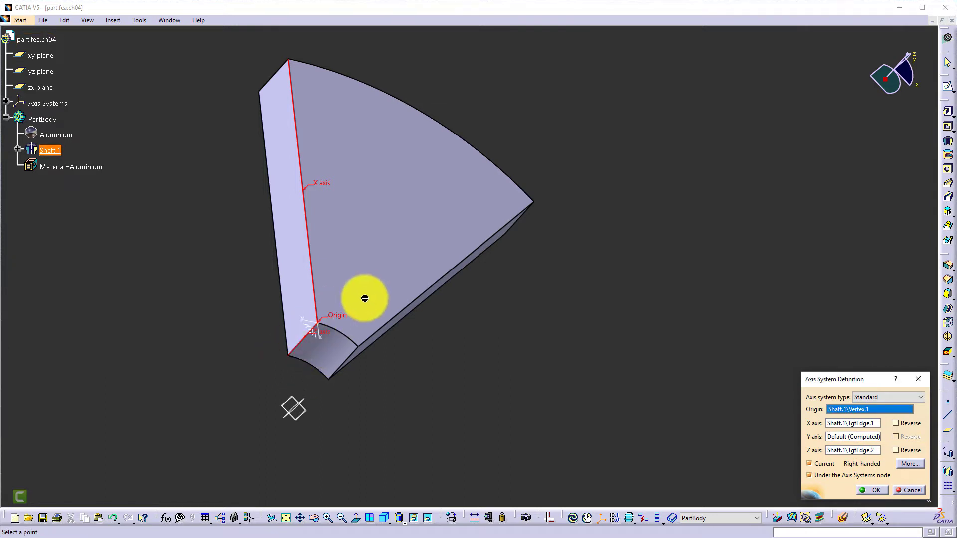
{"action": "left_click", "coordinate": [895, 450]}
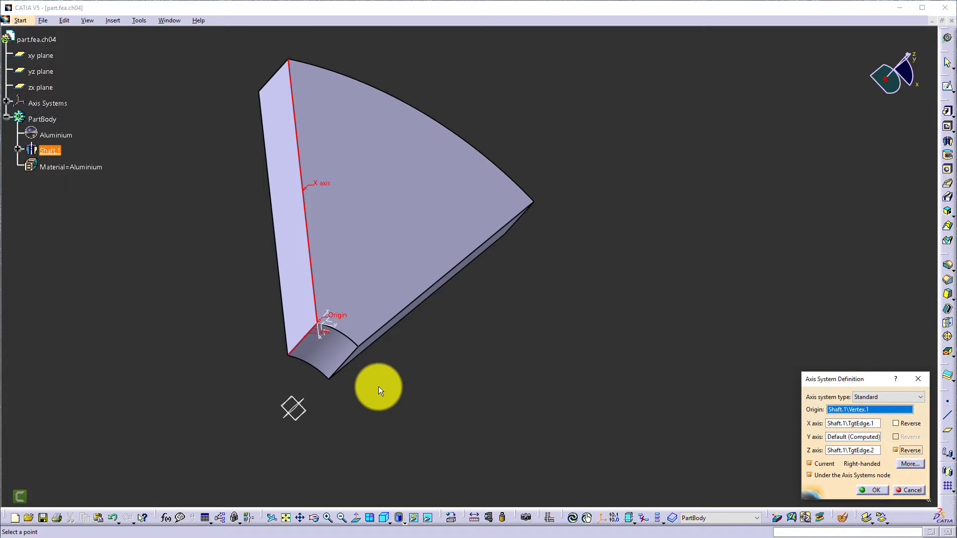
{"action": "middle_click_drag", "start_coordinate": [285, 381], "coordinate": [319, 371], "text": "ctrl"}
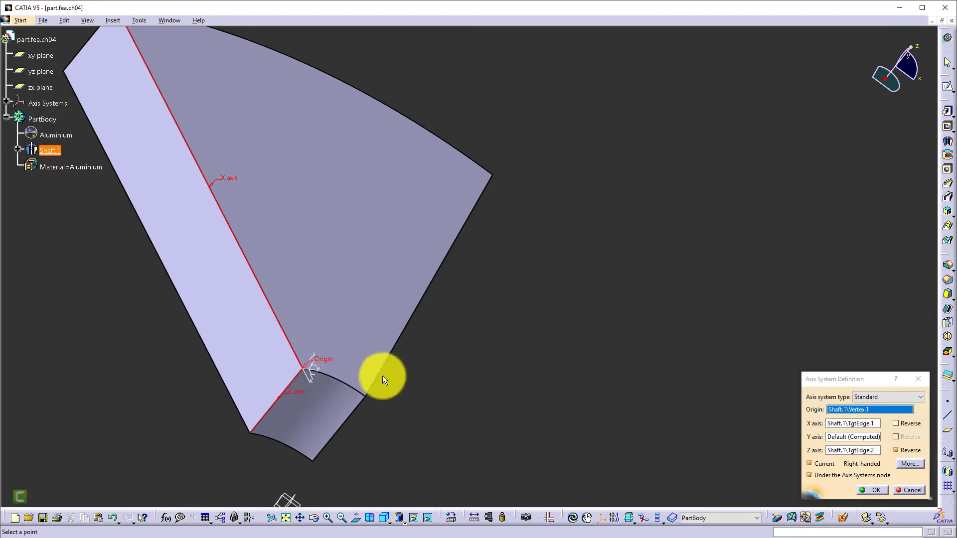
{"action": "left_click", "coordinate": [875, 491]}
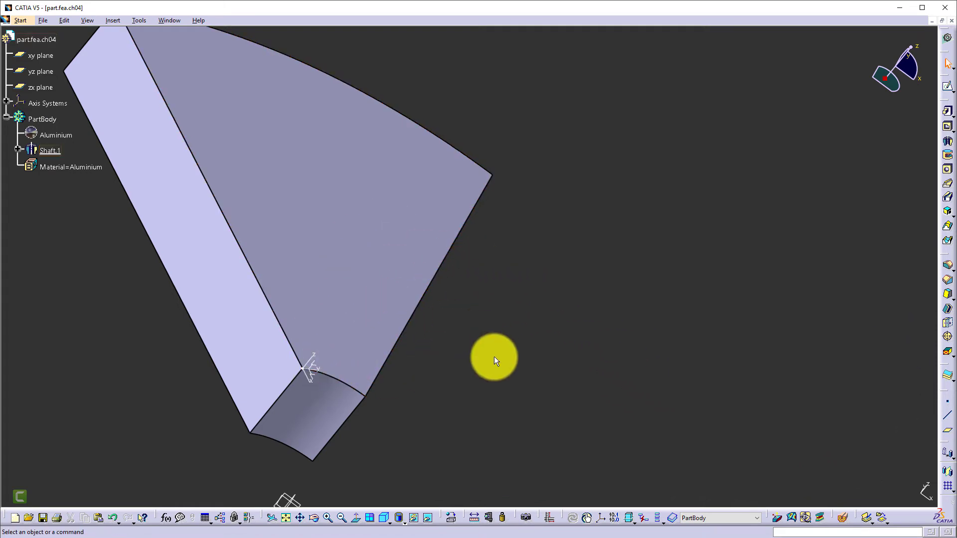
Step: Set the corner axis system as not current
{"action": "left_click", "coordinate": [384, 519]}
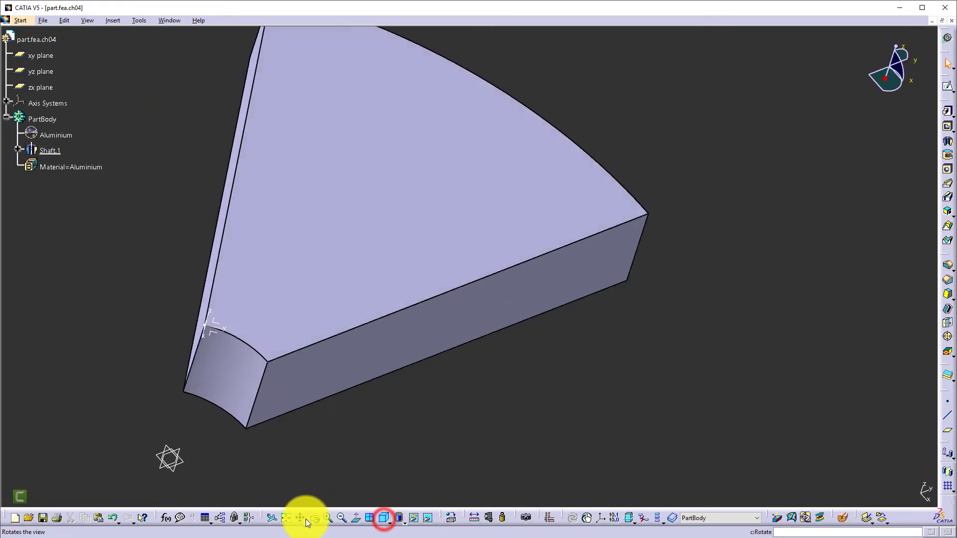
{"action": "left_click", "coordinate": [285, 518]}
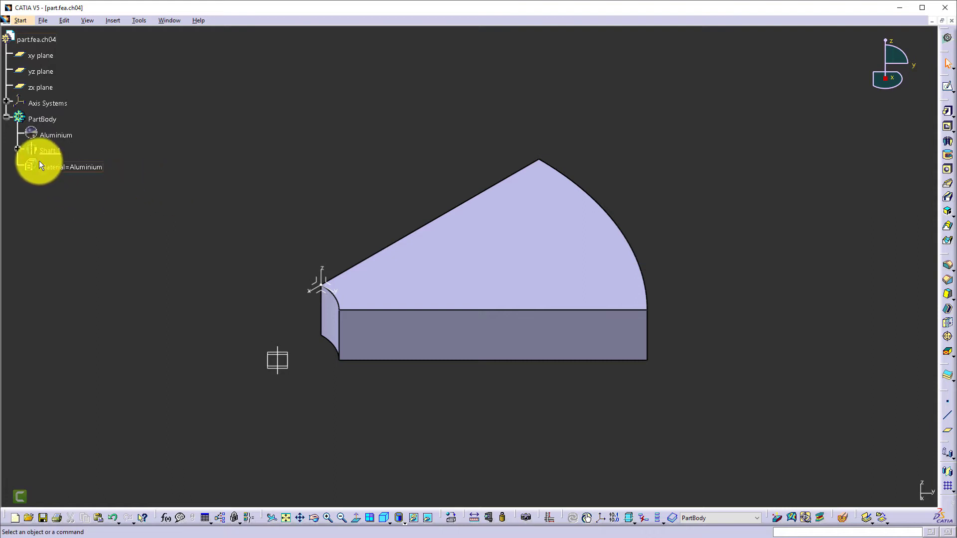
{"action": "left_click", "coordinate": [7, 101]}
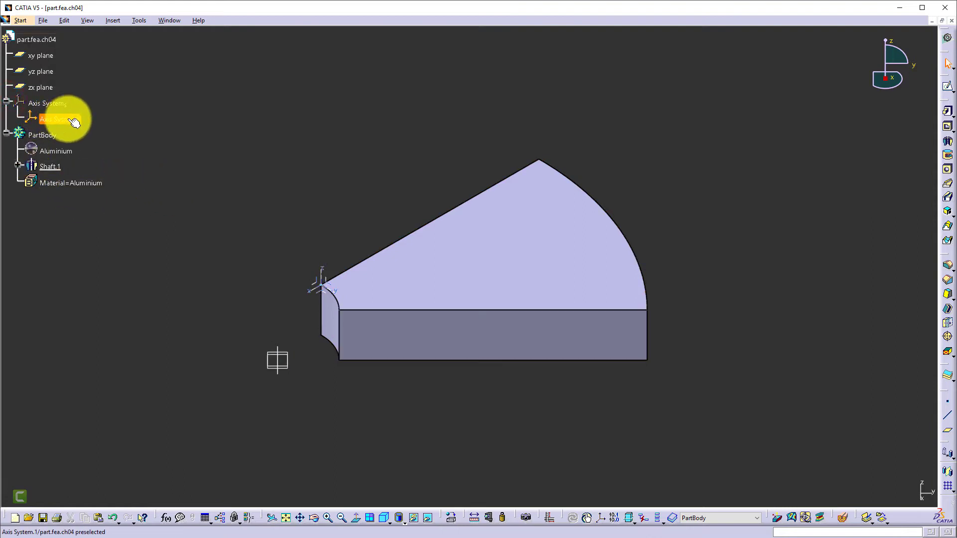
{"action": "right_click", "coordinate": [70, 120]}
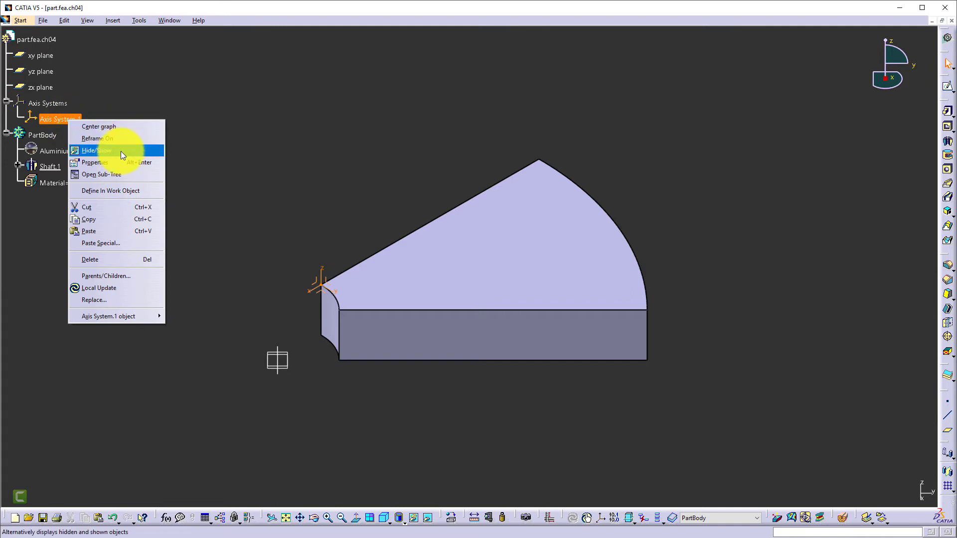
{"action": "mouse_move", "coordinate": [140, 319]}
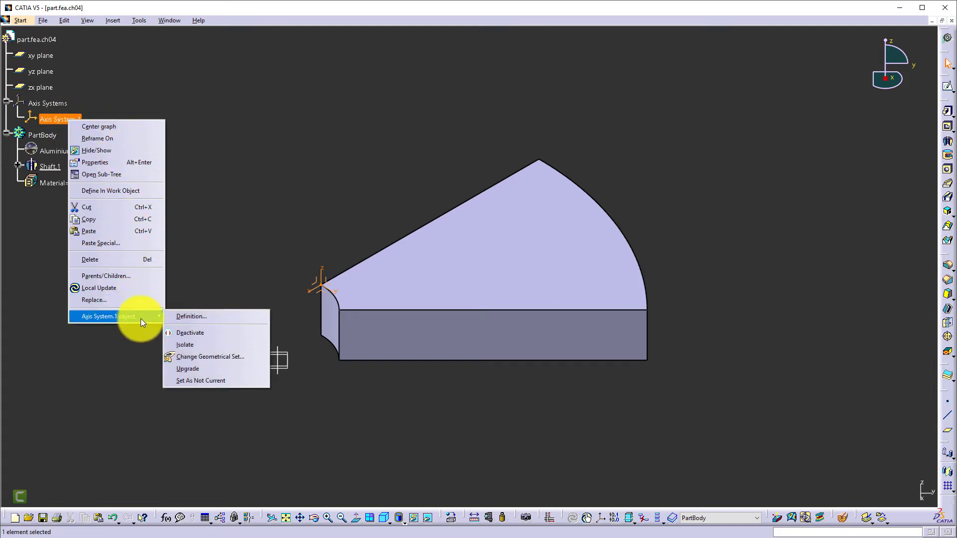
{"action": "left_click", "coordinate": [198, 383]}
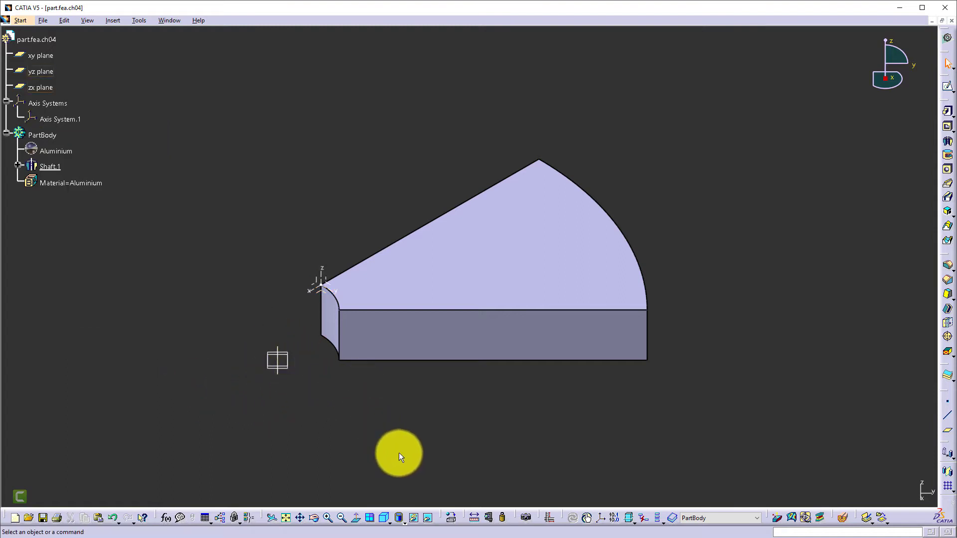
Step: Switch to the Generative Structural Analysis workbench and create a Static Analysis case for the part
{"action": "left_click", "coordinate": [385, 520]}
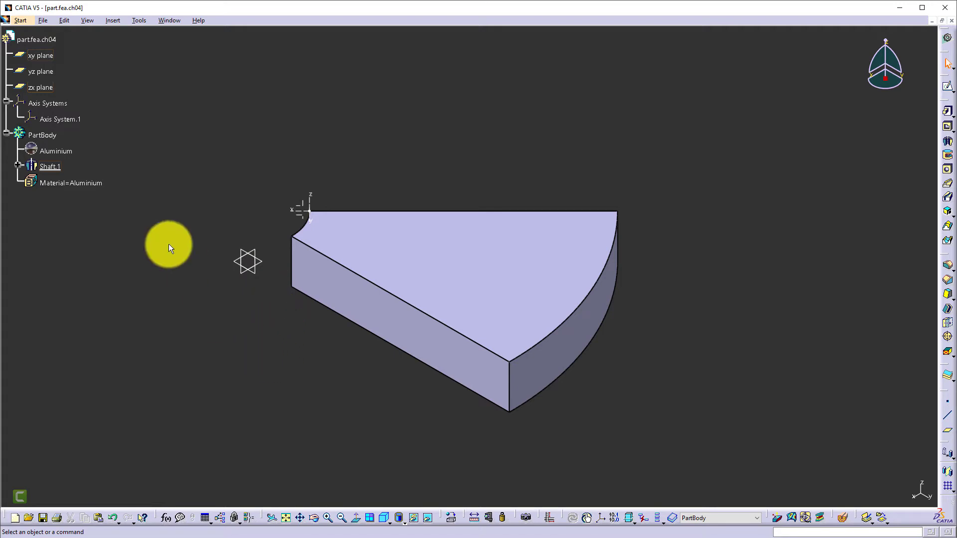
{"action": "left_click", "coordinate": [20, 19]}
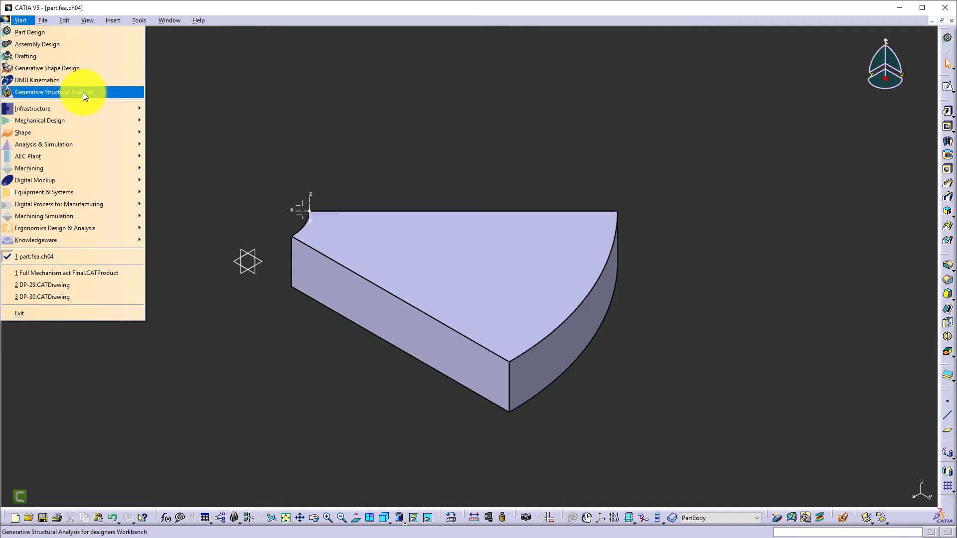
{"action": "mouse_move", "coordinate": [91, 144]}
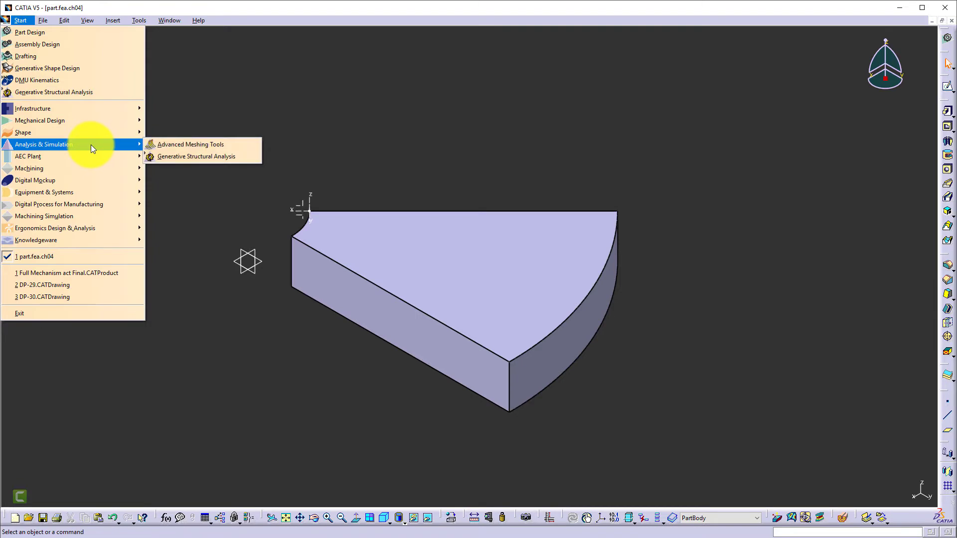
{"action": "left_click", "coordinate": [182, 156]}
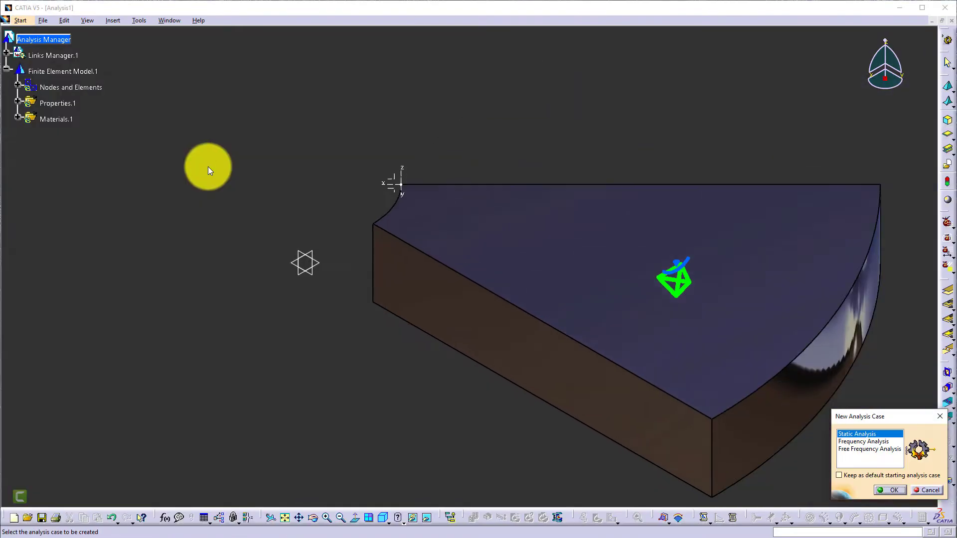
{"action": "left_click", "coordinate": [895, 490]}
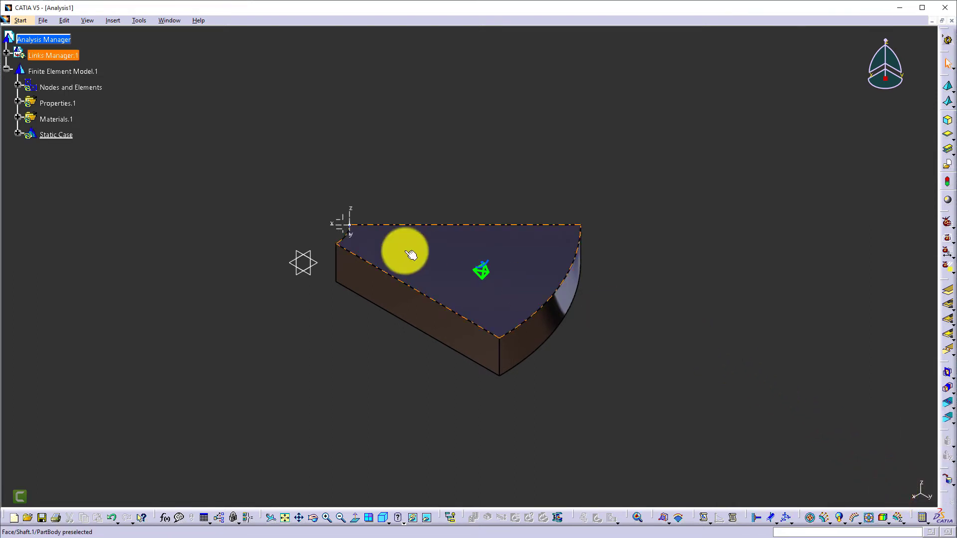
Step: Configure the OCTREE tetrahedron mesh with parabolic elements, a size of 0.3 in and an absolute sag of 0.03 in
{"action": "left_click", "coordinate": [19, 86]}
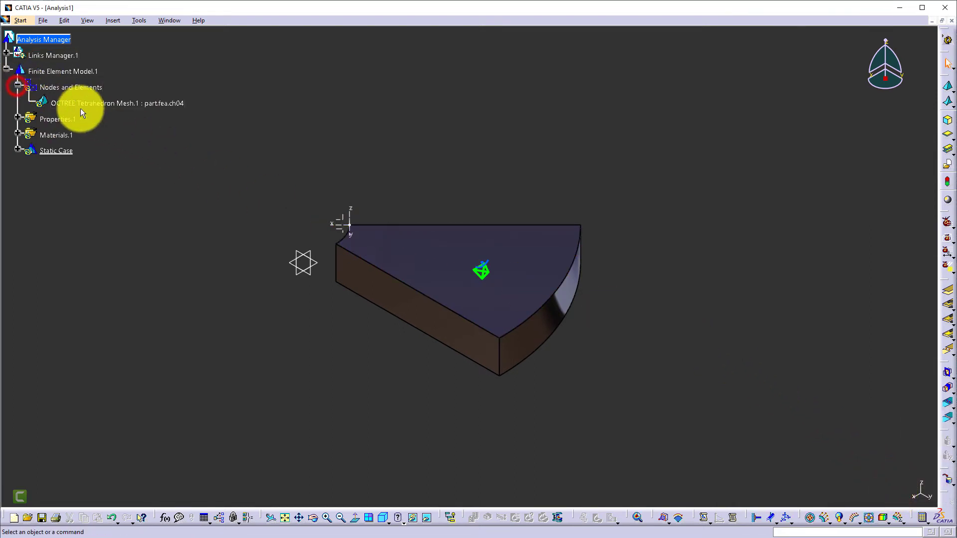
{"action": "double_click", "coordinate": [86, 102]}
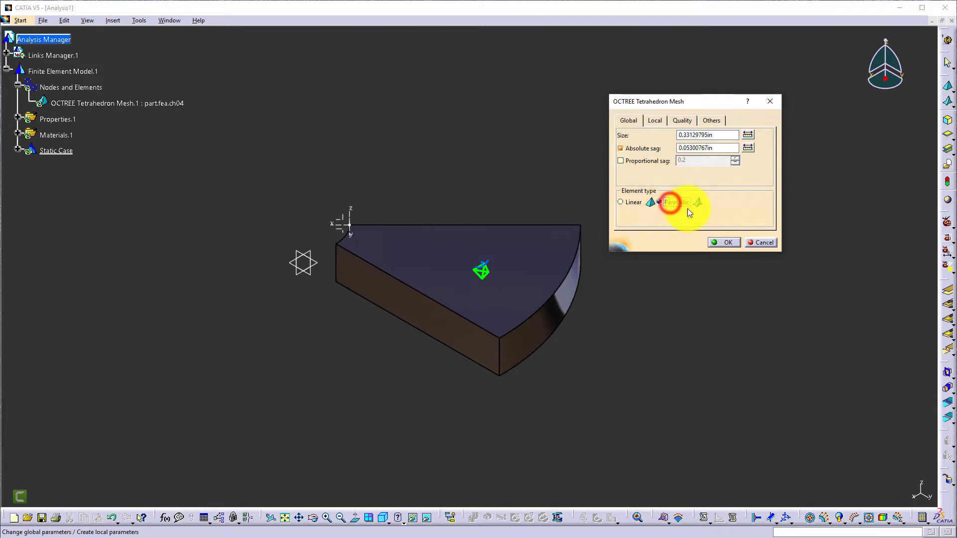
{"action": "left_click_drag", "start_coordinate": [723, 134], "coordinate": [668, 137]}
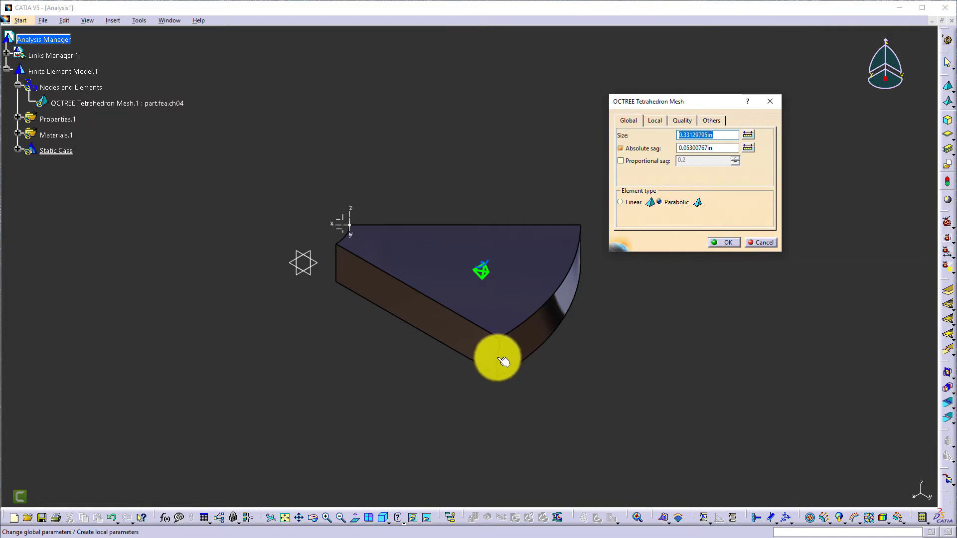
{"action": "type", "text": ".3"}
{"action": "double_click", "coordinate": [703, 144]}
{"action": "type", "text": ".03"}
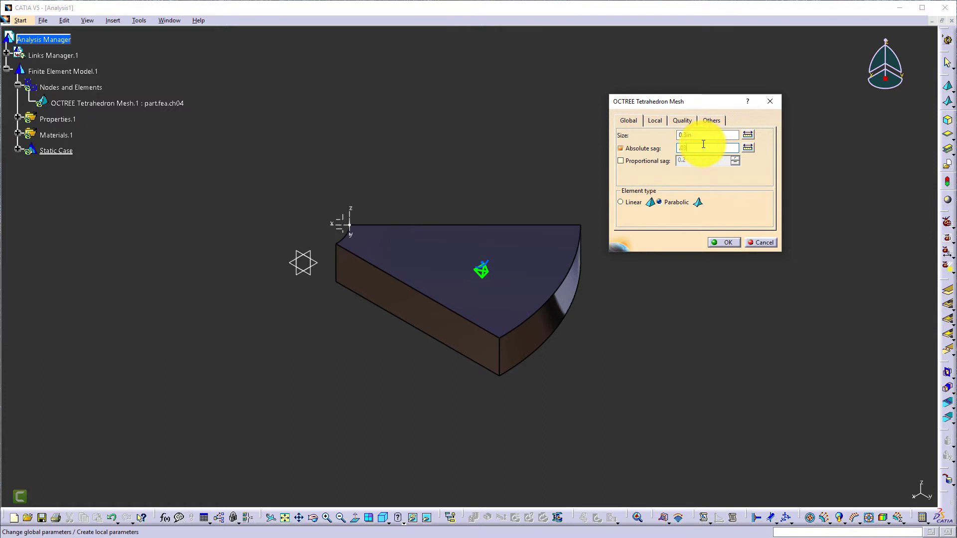
{"action": "left_click", "coordinate": [721, 243]}
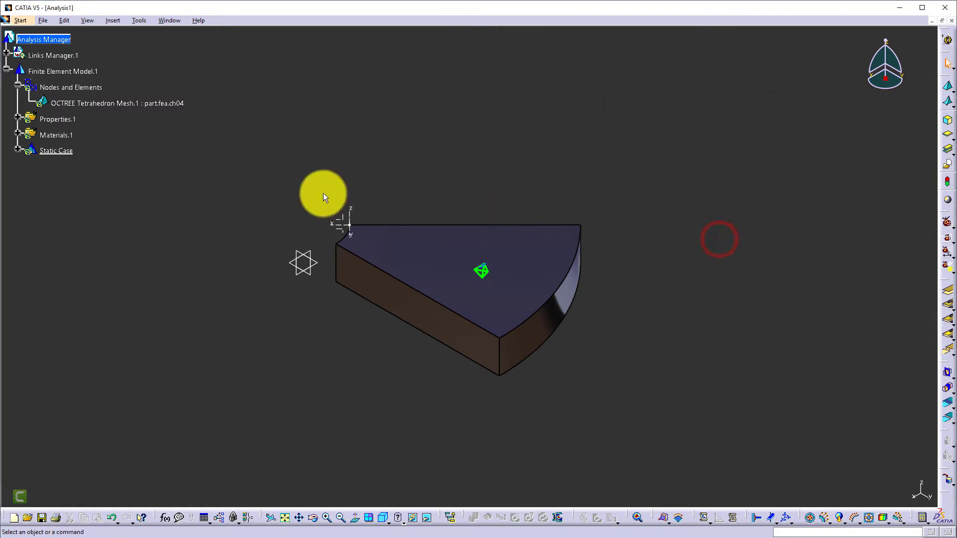
Step: Update the mesh and show the mesh visualization for Nodes and Elements, checking it from several sides before restoring the isometric view
{"action": "right_click", "coordinate": [77, 87]}
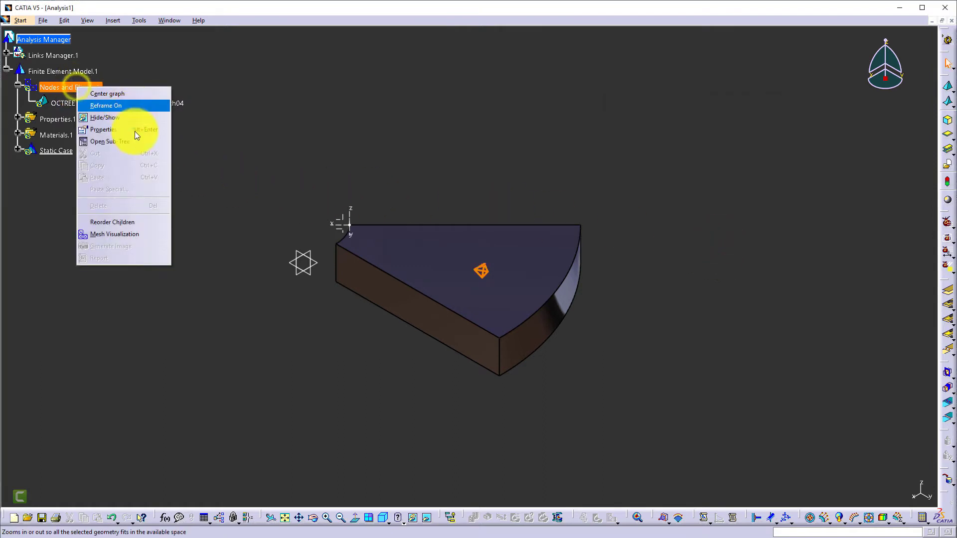
{"action": "left_click", "coordinate": [144, 235]}
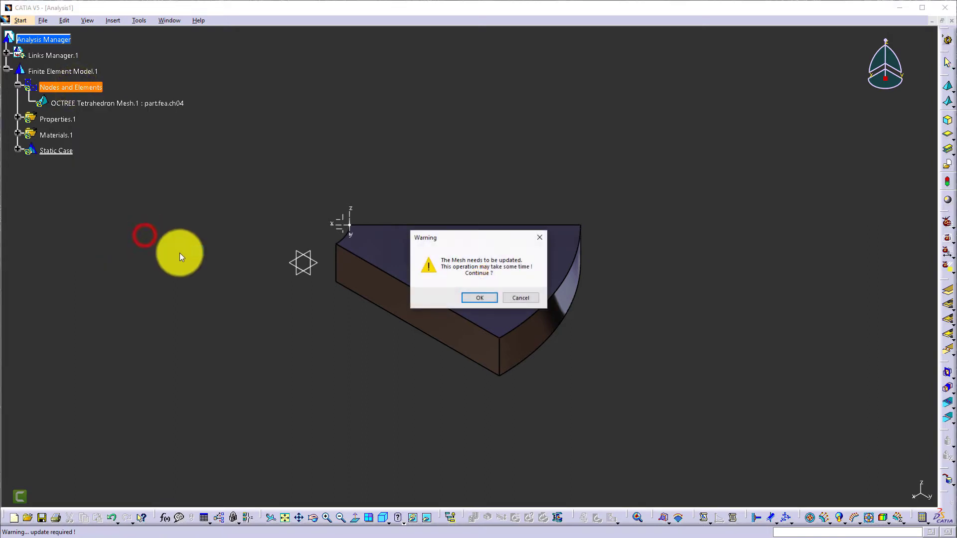
{"action": "left_click", "coordinate": [478, 298]}
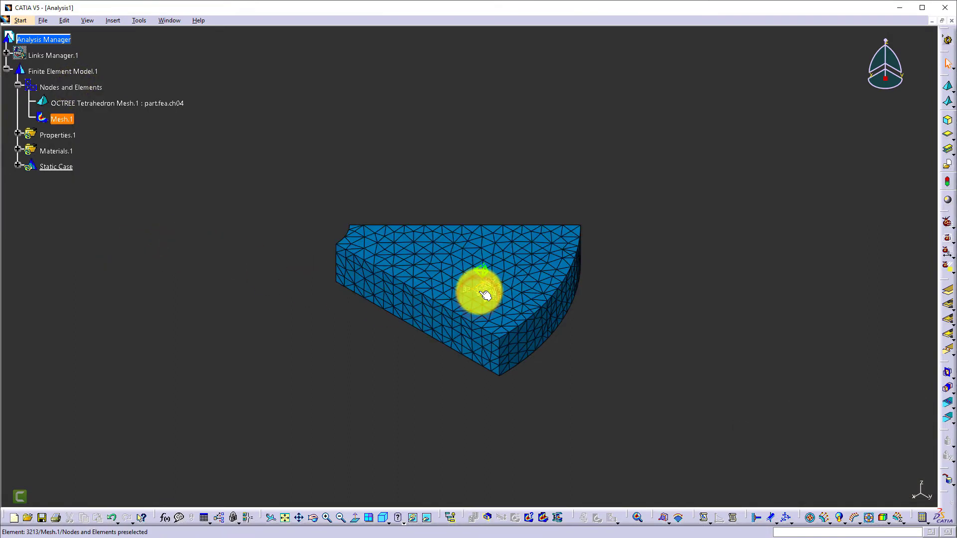
{"action": "scroll", "coordinate": [477, 387], "scroll_direction": "up", "scroll_amount": 2}
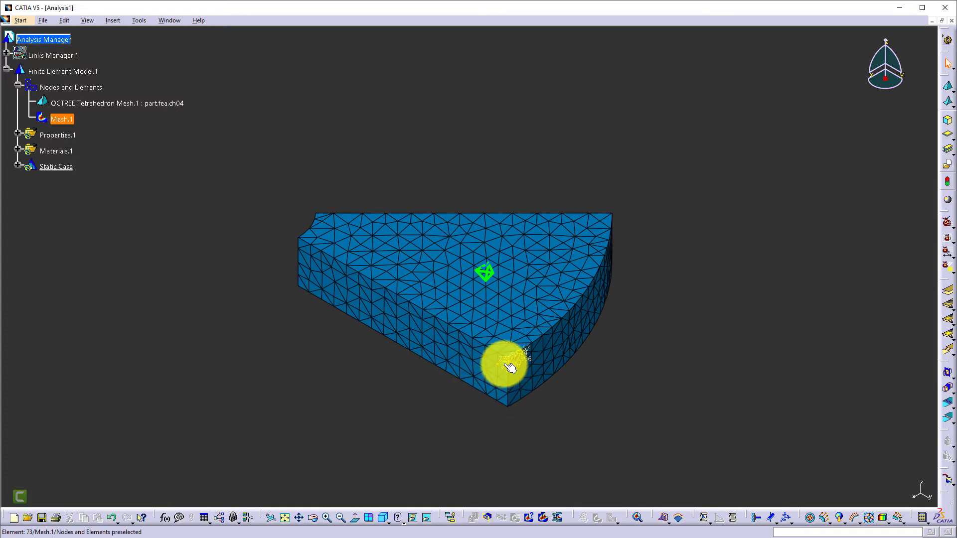
{"action": "middle_click", "coordinate": [285, 285]}
{"action": "middle_click_drag", "start_coordinate": [333, 310], "coordinate": [356, 433]}
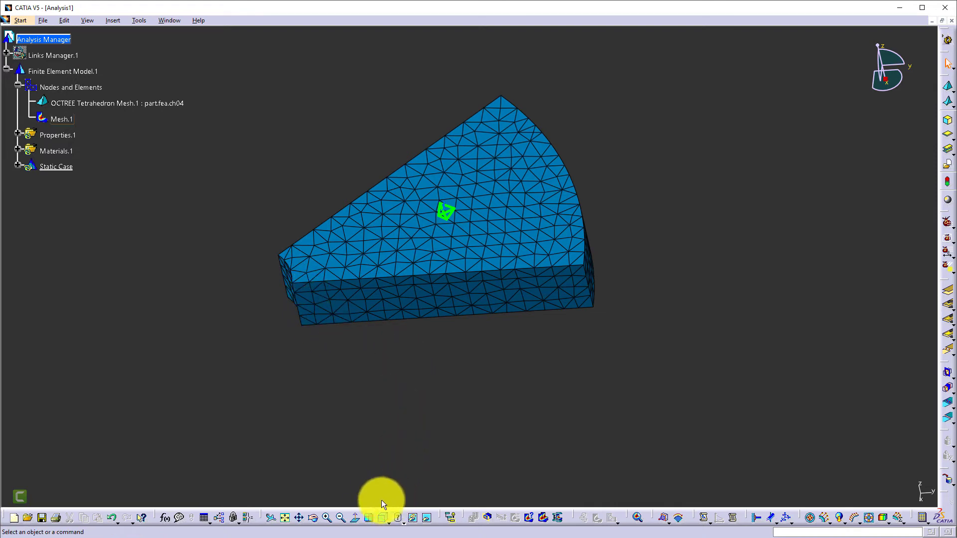
{"action": "left_click", "coordinate": [382, 519]}
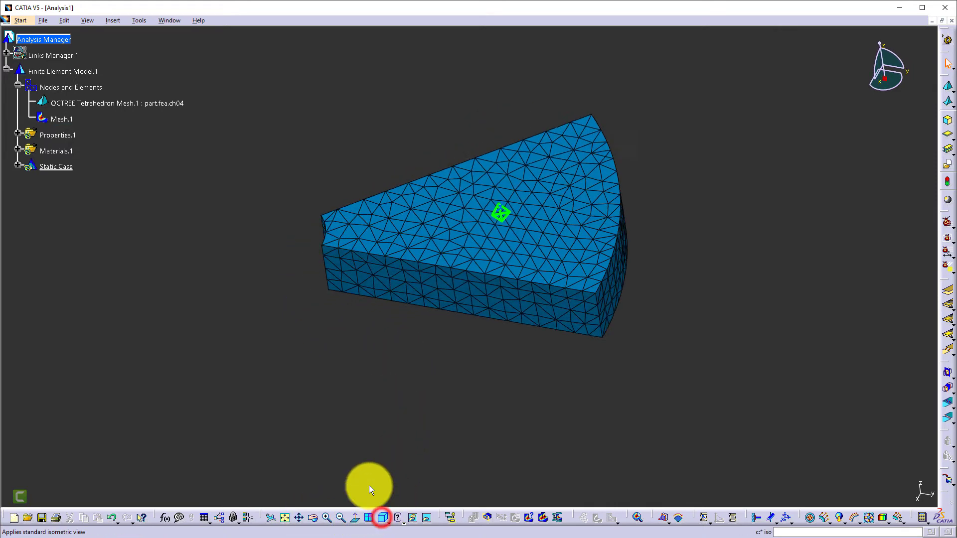
Step: Expand the Properties, Materials and Static Case branches and deactivate the Mesh.1 visualization
{"action": "left_click", "coordinate": [18, 133]}
{"action": "left_click", "coordinate": [18, 165]}
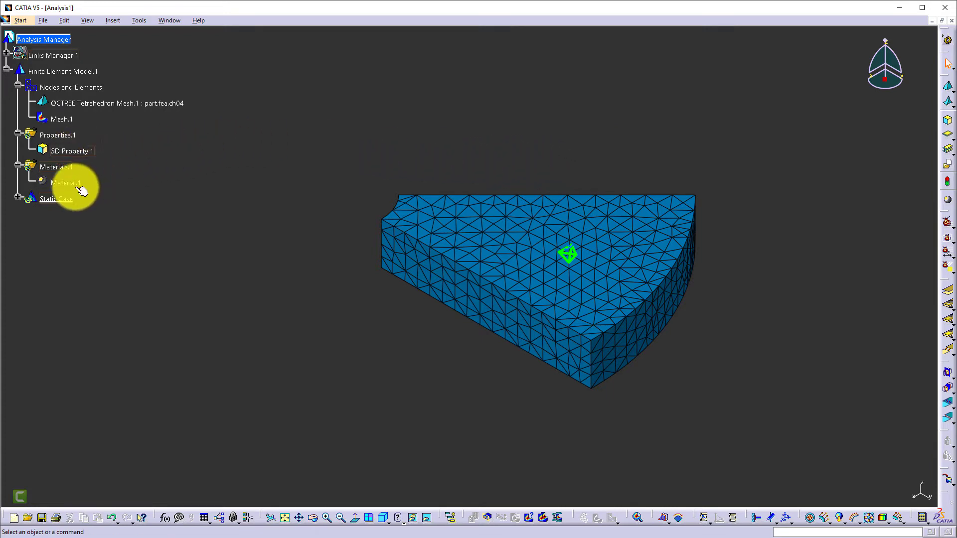
{"action": "left_click", "coordinate": [18, 198]}
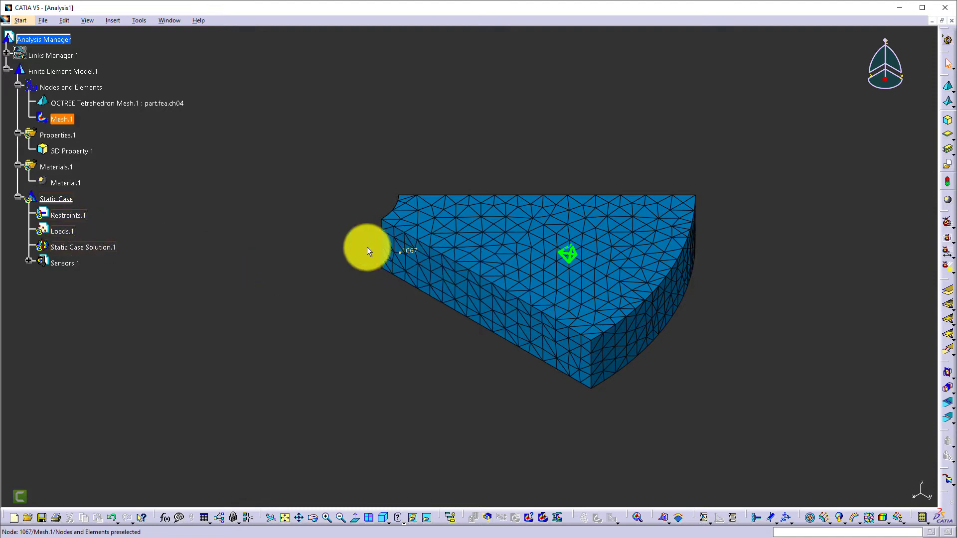
{"action": "right_click", "coordinate": [70, 121]}
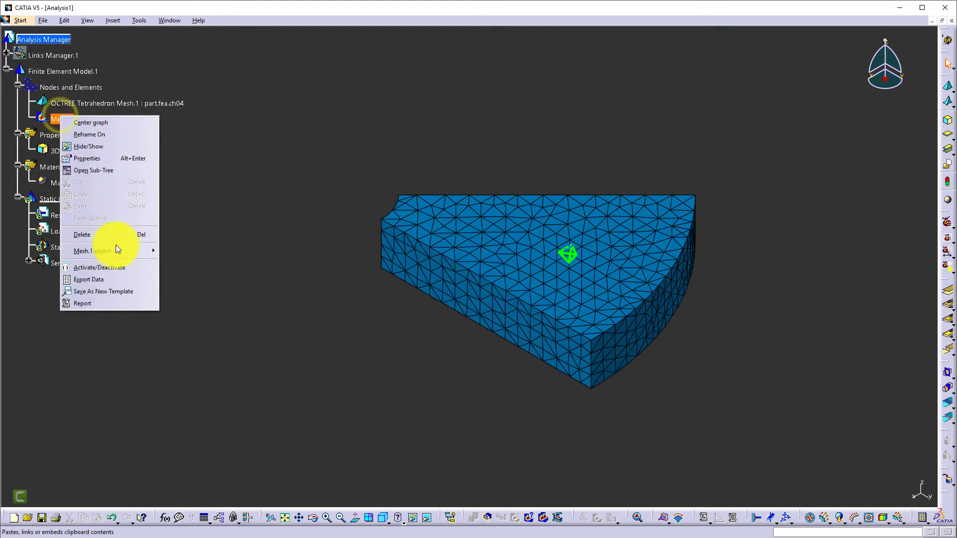
{"action": "left_click", "coordinate": [122, 264]}
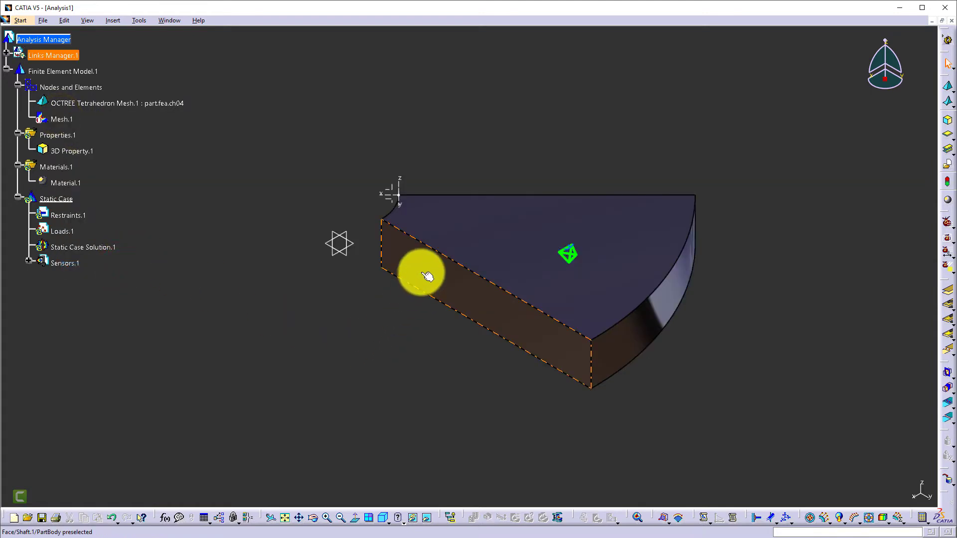
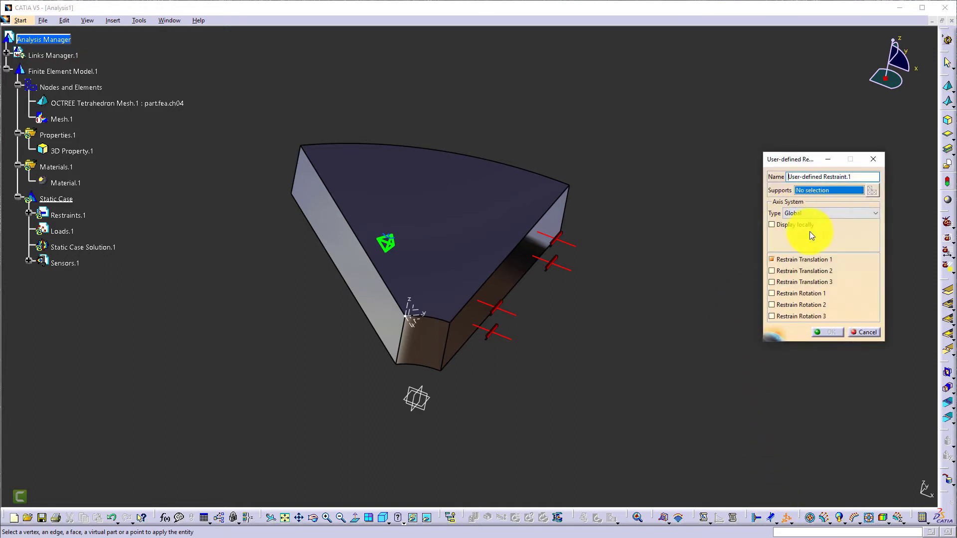
Step: Apply a user-defined restraint to the radial face beside the local axis system, using a User axis type referencing Axis System.1
{"action": "left_click", "coordinate": [353, 254]}
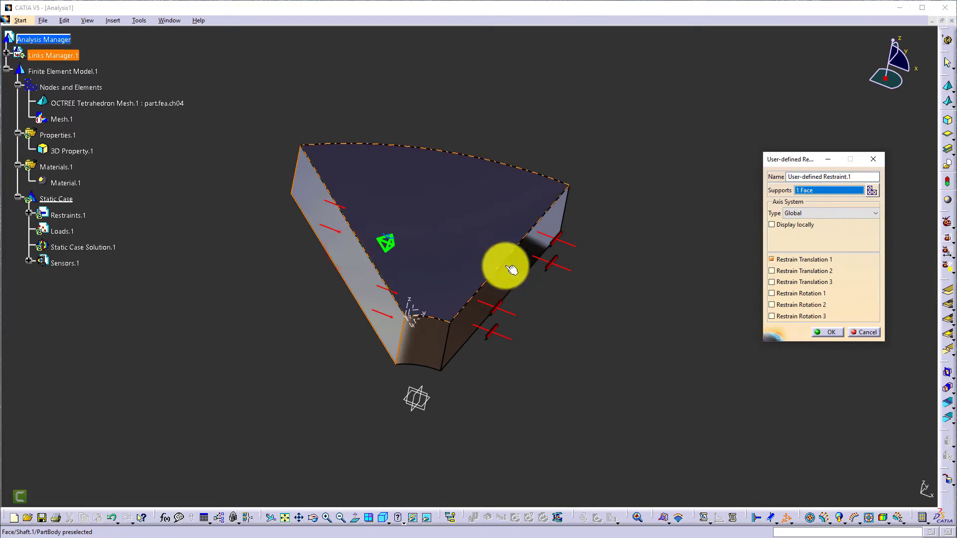
{"action": "left_click", "coordinate": [847, 213]}
{"action": "left_click", "coordinate": [813, 239]}
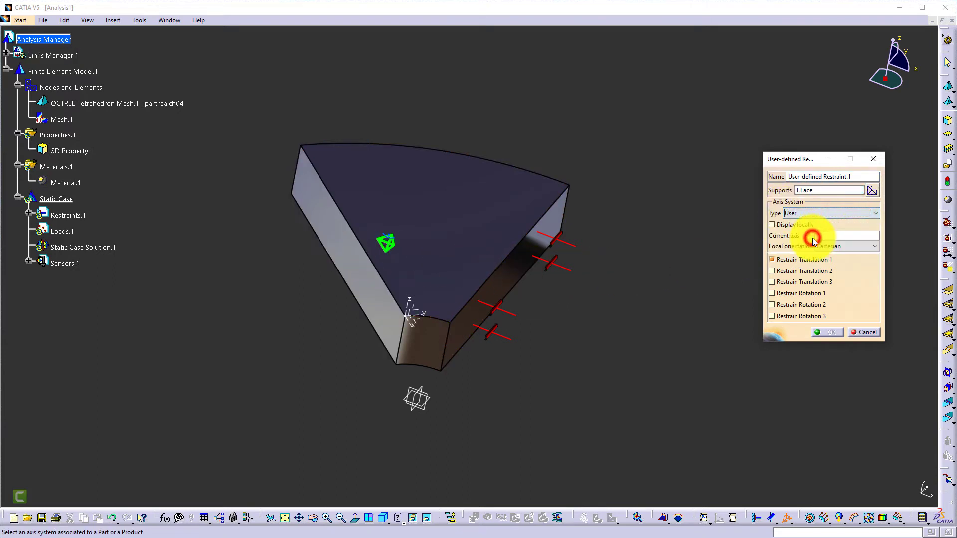
{"action": "left_click", "coordinate": [414, 311]}
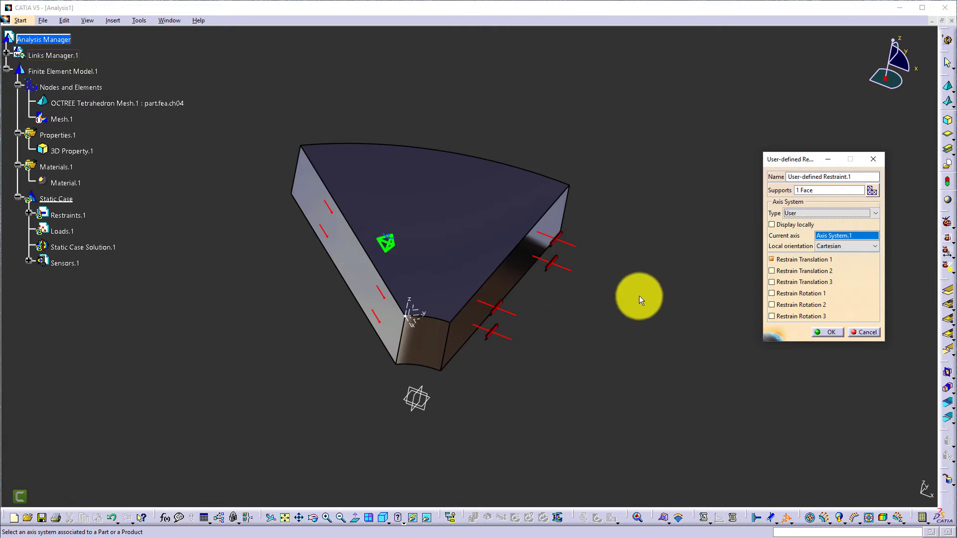
Step: Restrain only Translation 2, Rotation 1 and Rotation 3 on the face, confirm the restraint and expand the Restraints branch
{"action": "left_click", "coordinate": [772, 270]}
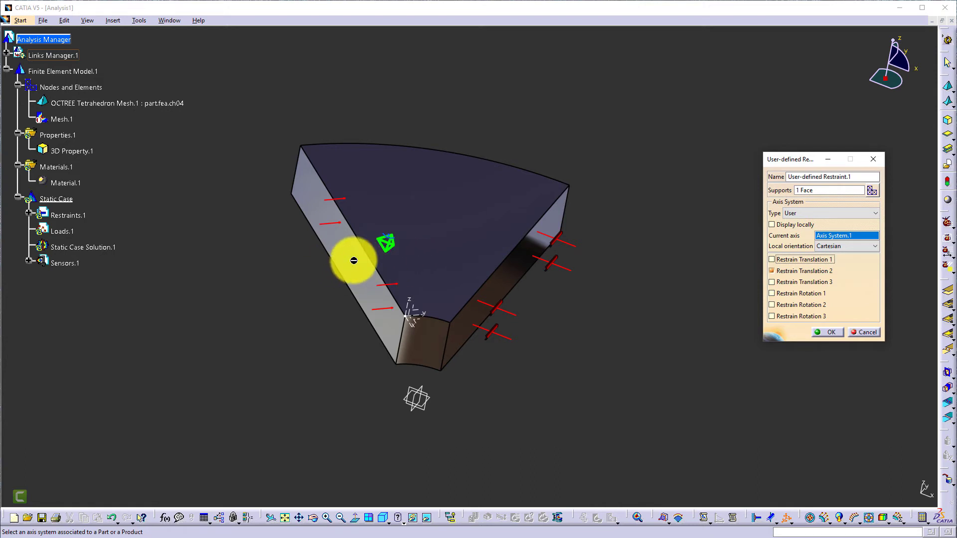
{"action": "left_click", "coordinate": [773, 294]}
{"action": "left_click", "coordinate": [772, 316]}
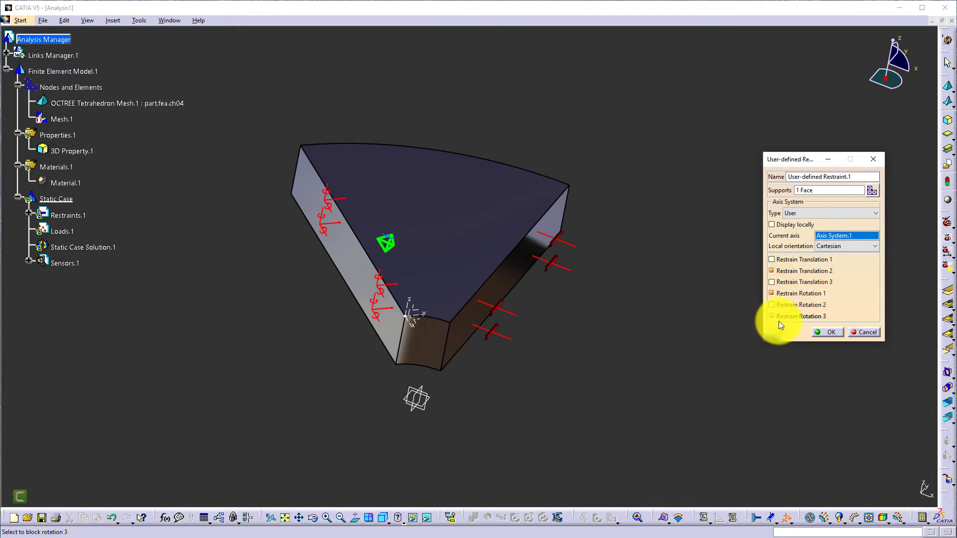
{"action": "left_click", "coordinate": [780, 316]}
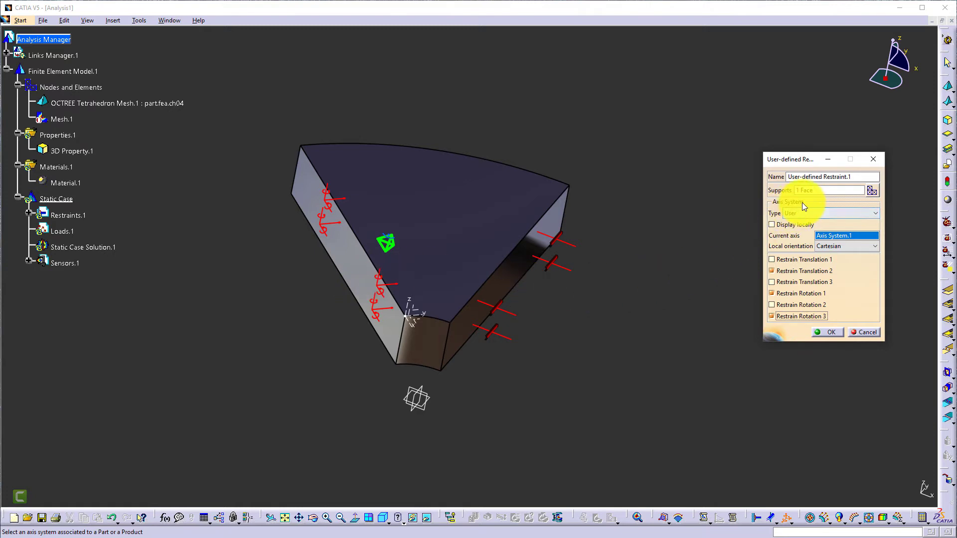
{"action": "left_click", "coordinate": [828, 331]}
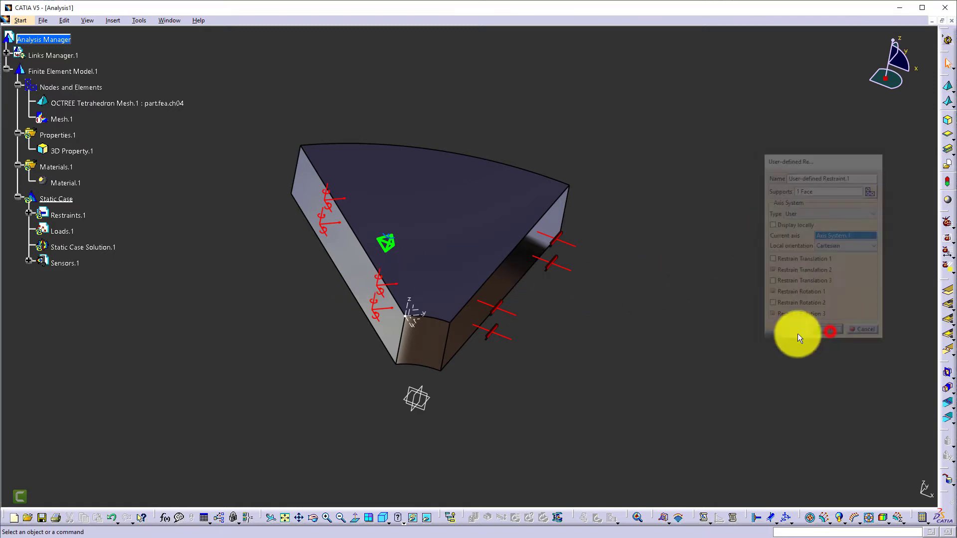
{"action": "middle_click_drag", "start_coordinate": [574, 359], "coordinate": [539, 335]}
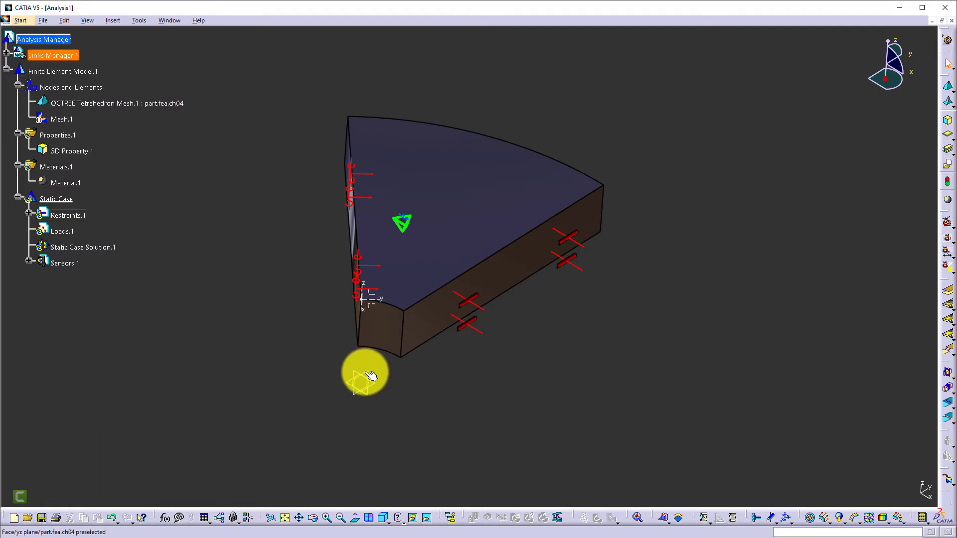
{"action": "middle_click_drag", "start_coordinate": [317, 338], "coordinate": [349, 331]}
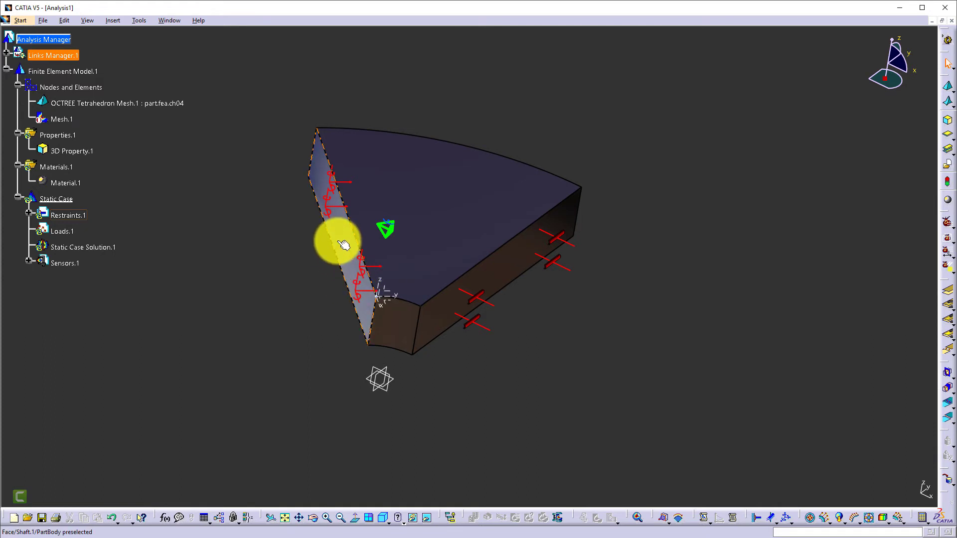
{"action": "left_click", "coordinate": [29, 213]}
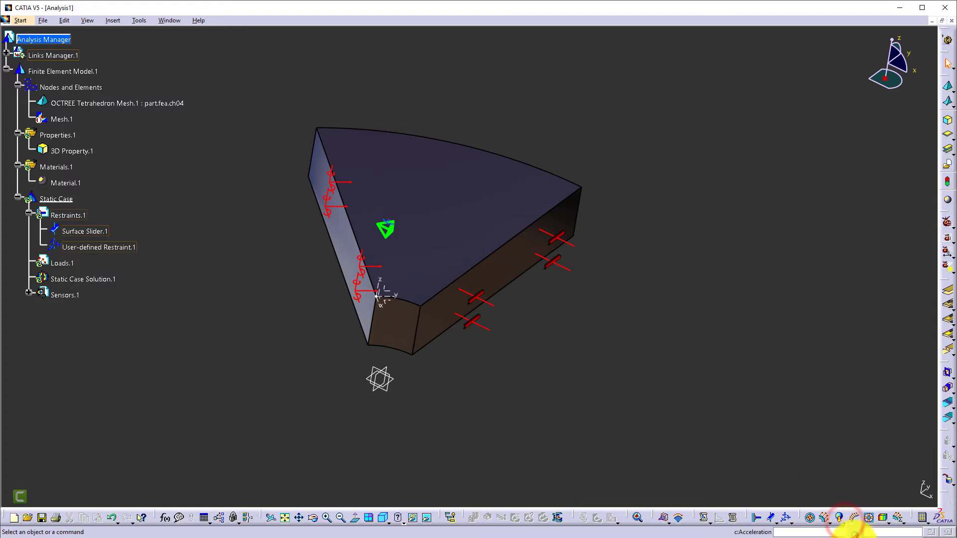
{"action": "left_click", "coordinate": [854, 518]}
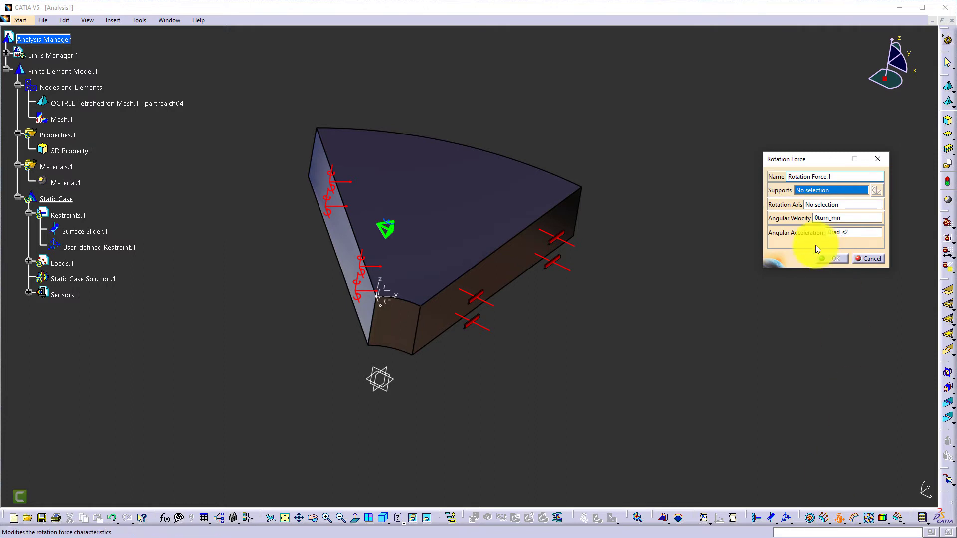
{"action": "left_click", "coordinate": [820, 218]}
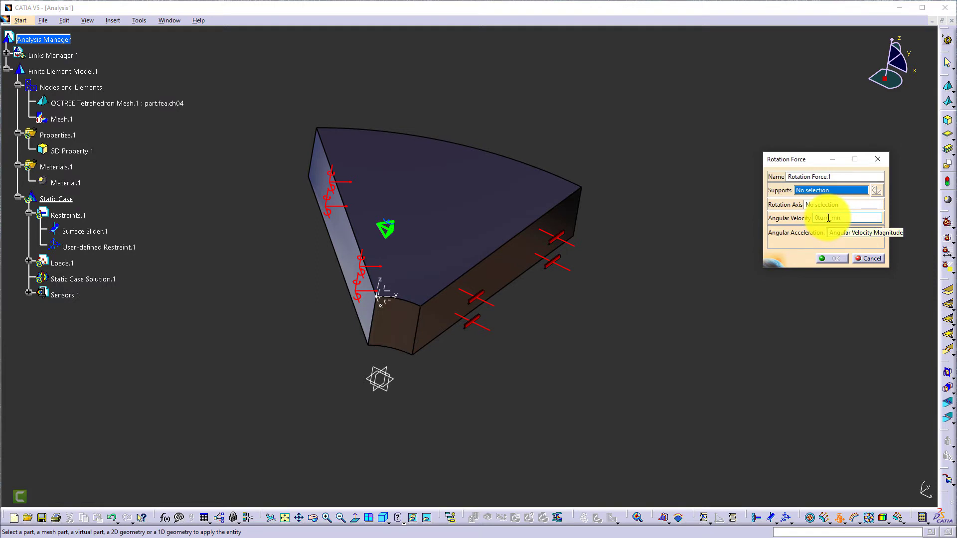
{"action": "right_click", "coordinate": [810, 190]}
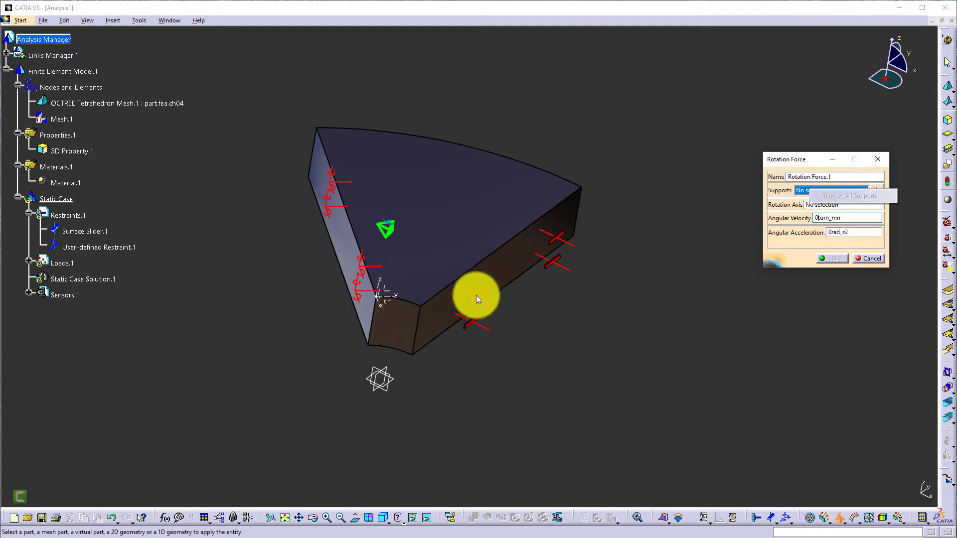
{"action": "left_click", "coordinate": [870, 255]}
{"action": "left_click", "coordinate": [871, 259]}
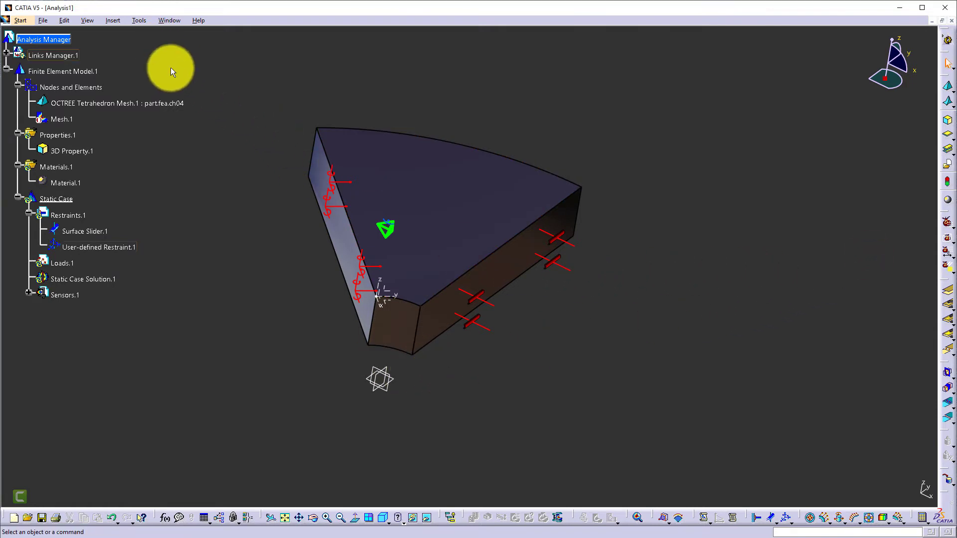
Step: Switch to the part.fea.ch04 document and start a point-point line with its first point at the origin (0, 0, 0 in)
{"action": "left_click", "coordinate": [172, 20]}
{"action": "left_click", "coordinate": [164, 81]}
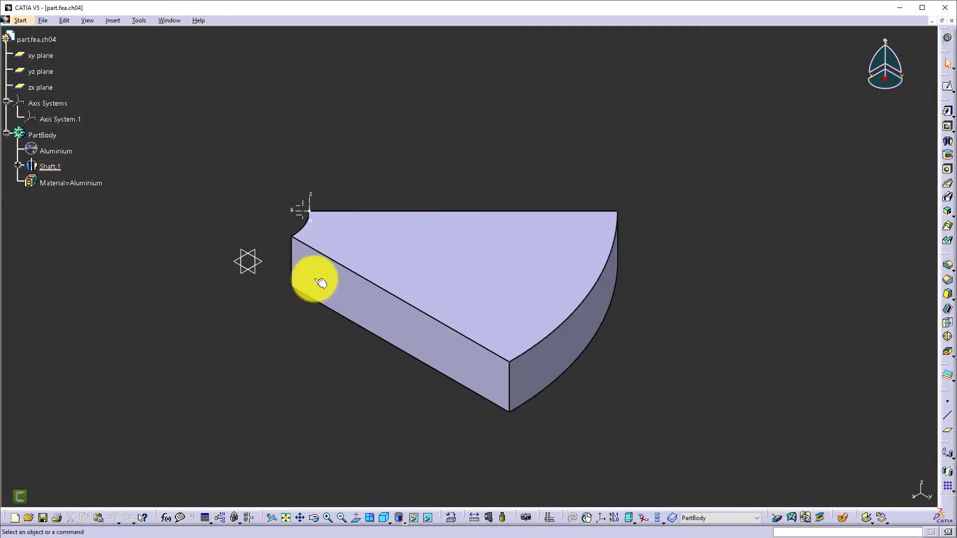
{"action": "left_click", "coordinate": [947, 416]}
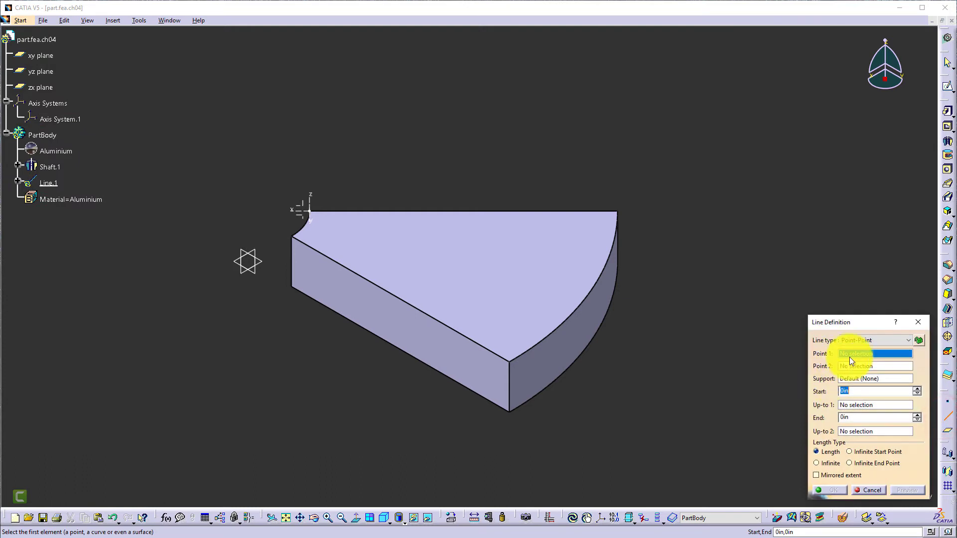
{"action": "right_click", "coordinate": [855, 358]}
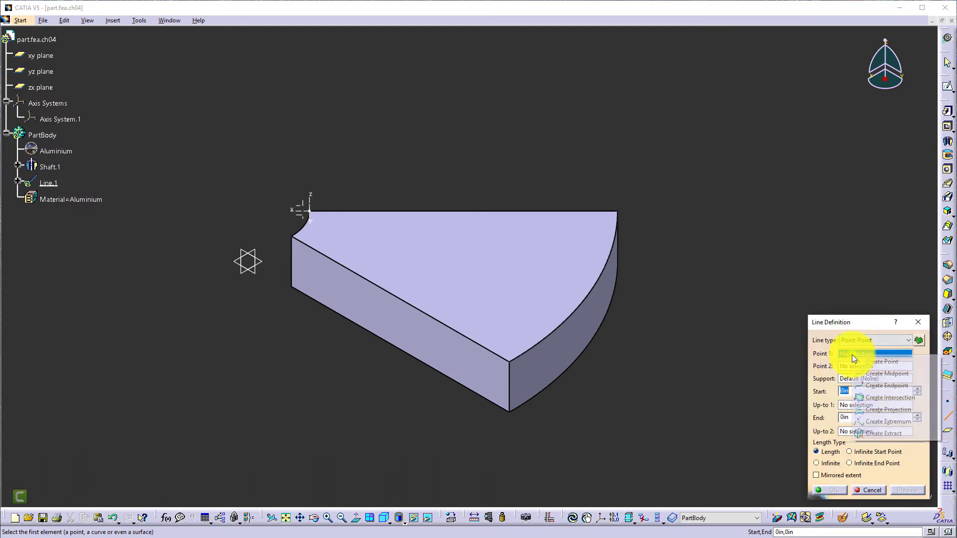
{"action": "left_click", "coordinate": [883, 362]}
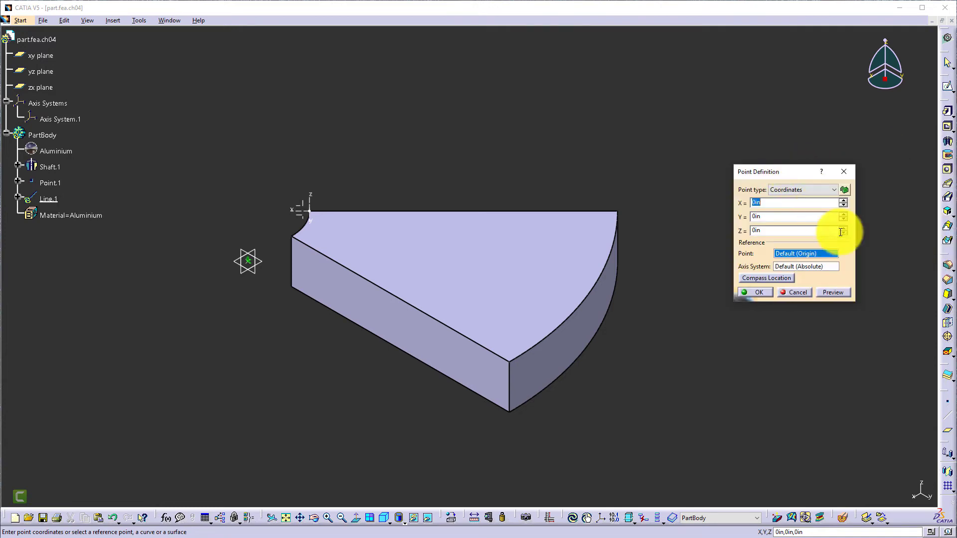
{"action": "left_click", "coordinate": [763, 291]}
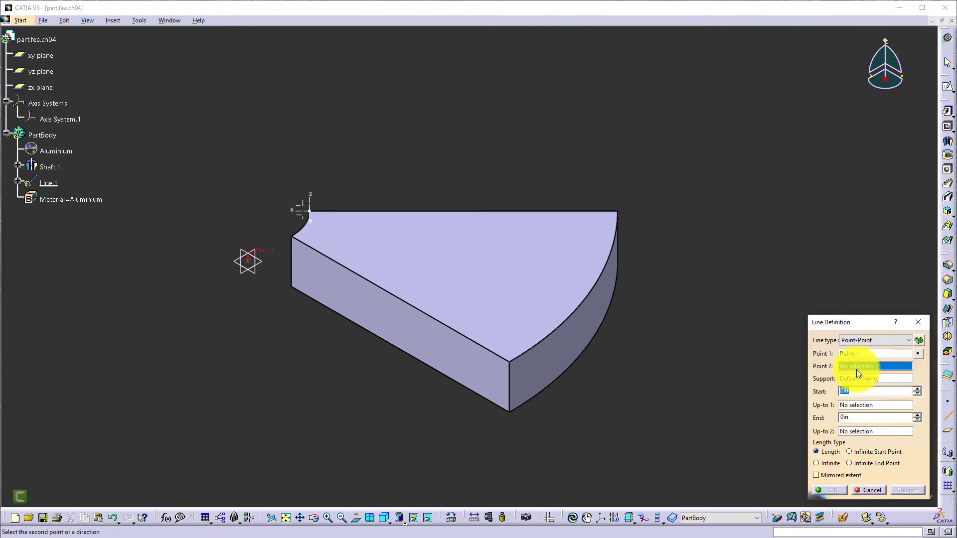
Step: Complete the line with a second point at X 0, Y 0, Z 1.5 in and return to the Analysis1 document
{"action": "right_click", "coordinate": [851, 366]}
{"action": "left_click", "coordinate": [876, 372]}
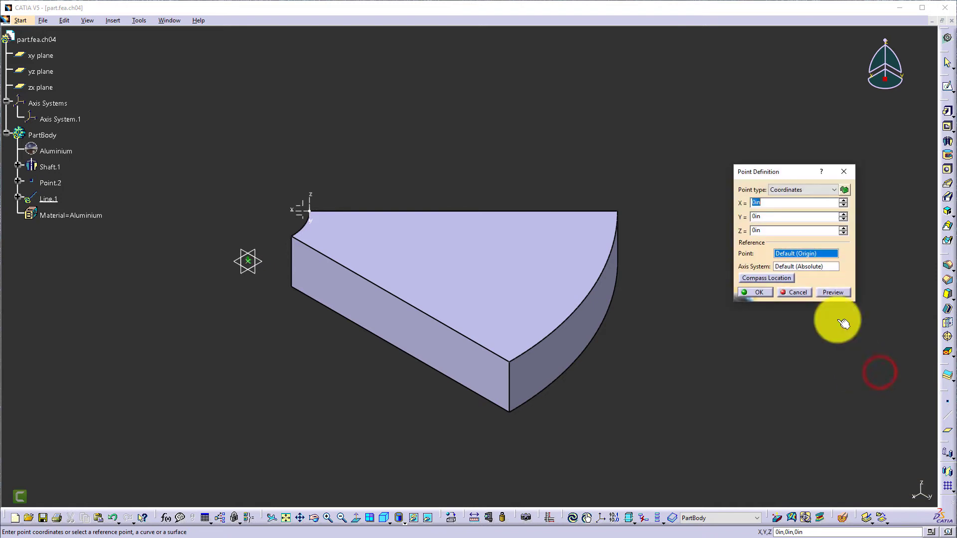
{"action": "left_click", "coordinate": [768, 230]}
{"action": "type", "text": "1.5"}
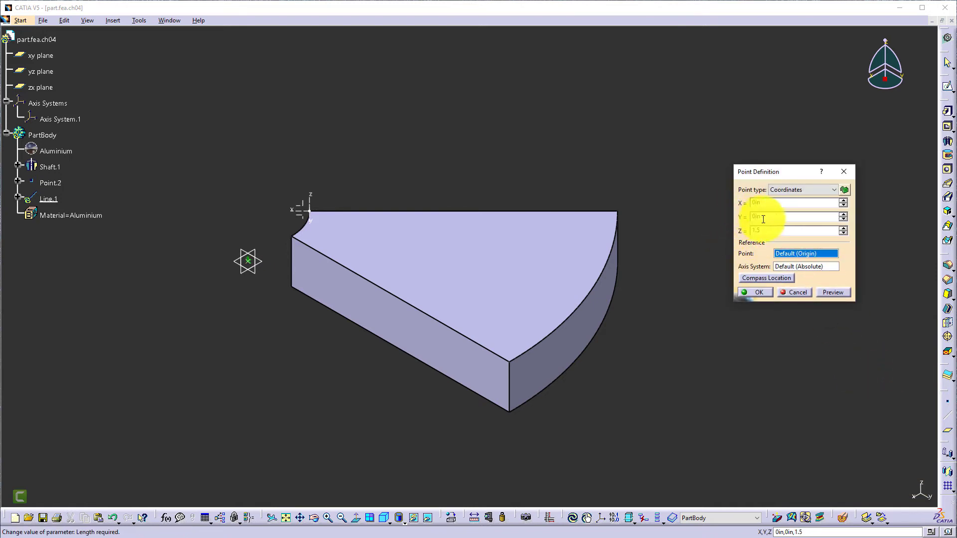
{"action": "left_click", "coordinate": [756, 293]}
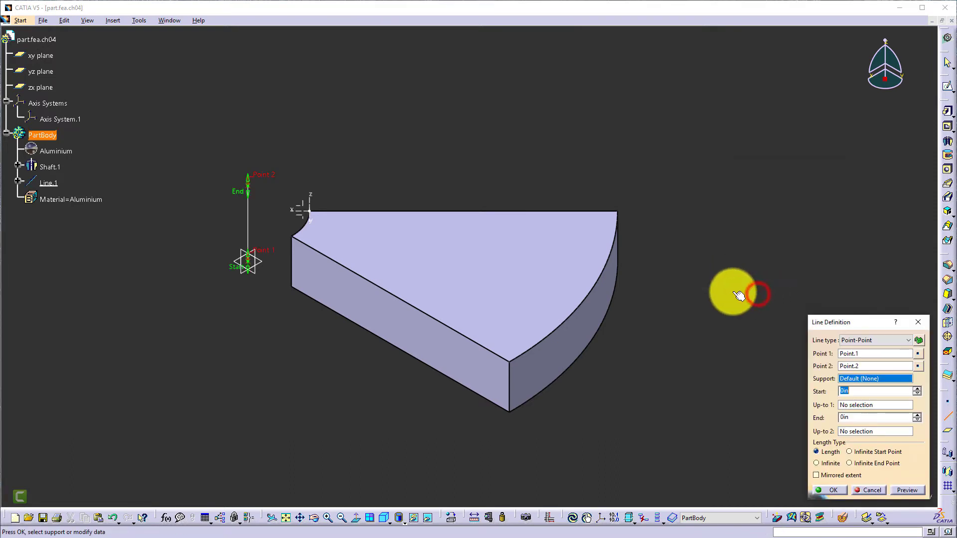
{"action": "left_click", "coordinate": [839, 490]}
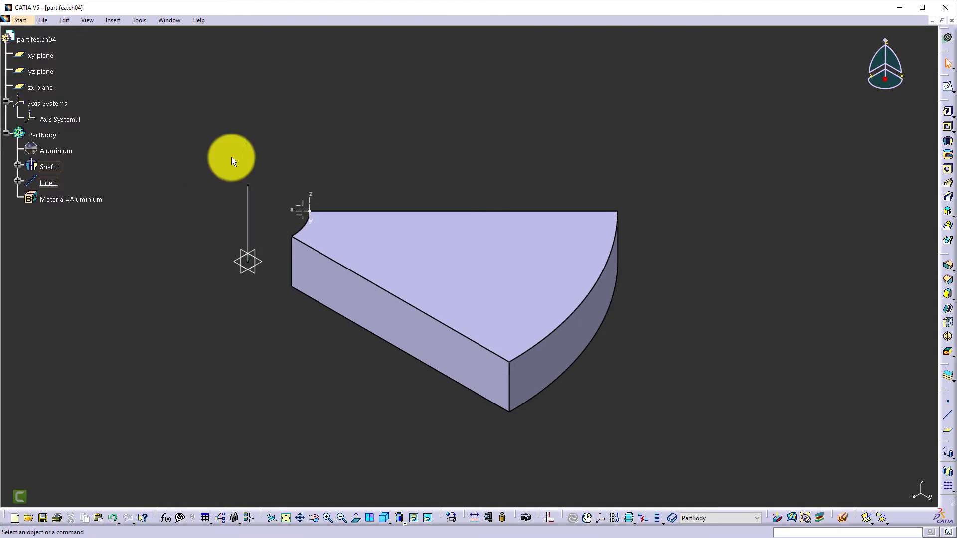
{"action": "left_click", "coordinate": [172, 22]}
{"action": "left_click", "coordinate": [157, 95]}
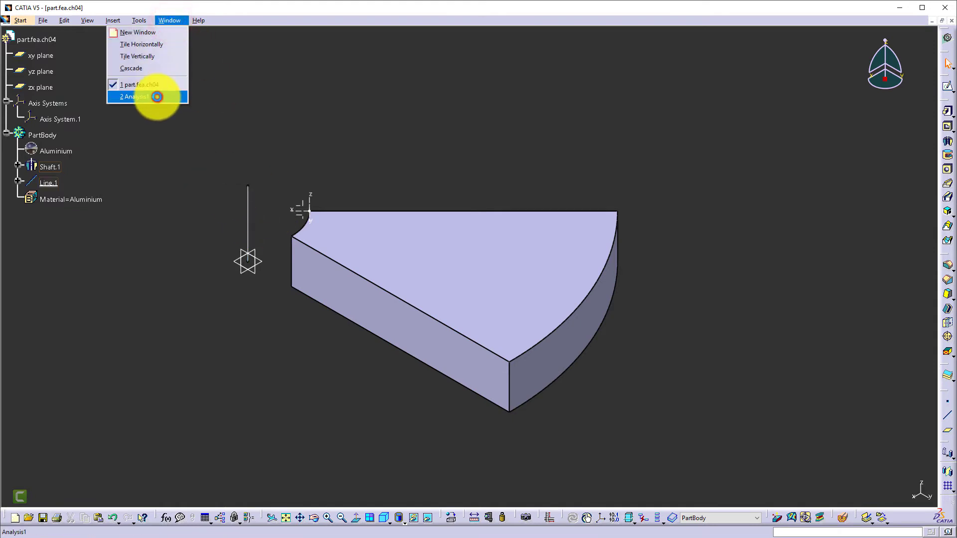
Step: Apply a rotation force to the shaft body, using the point-point line as the rotation axis
{"action": "middle_click_drag", "start_coordinate": [429, 359], "coordinate": [291, 302]}
{"action": "left_click", "coordinate": [728, 391]}
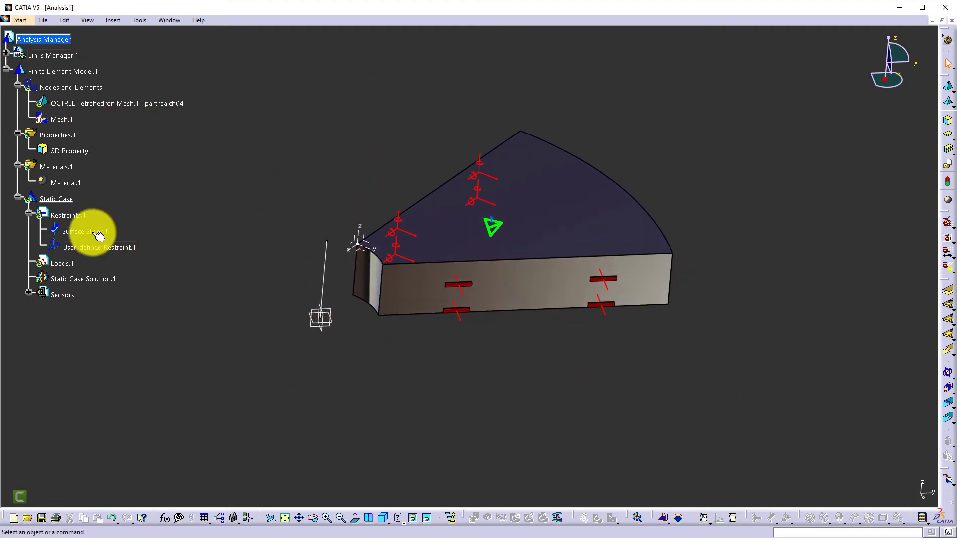
{"action": "left_click", "coordinate": [70, 199]}
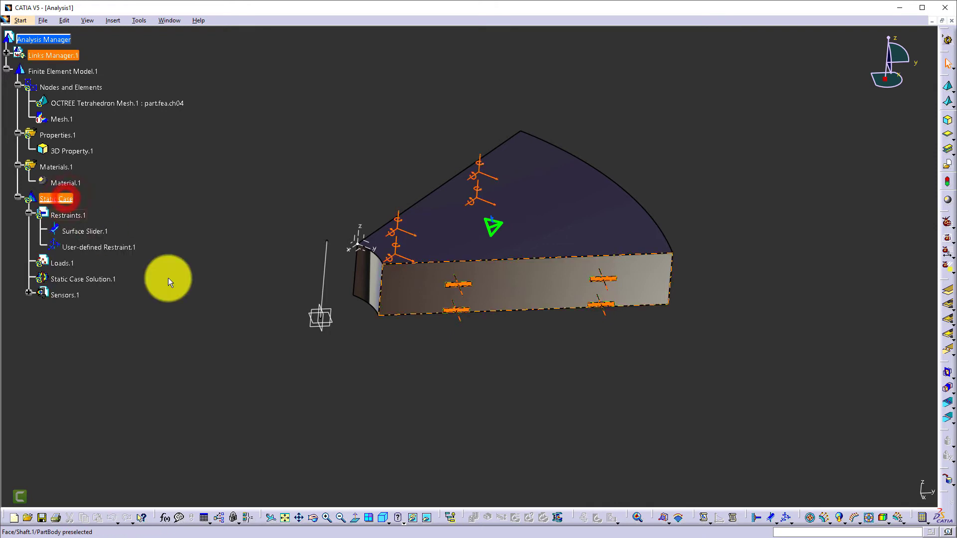
{"action": "left_click", "coordinate": [467, 416]}
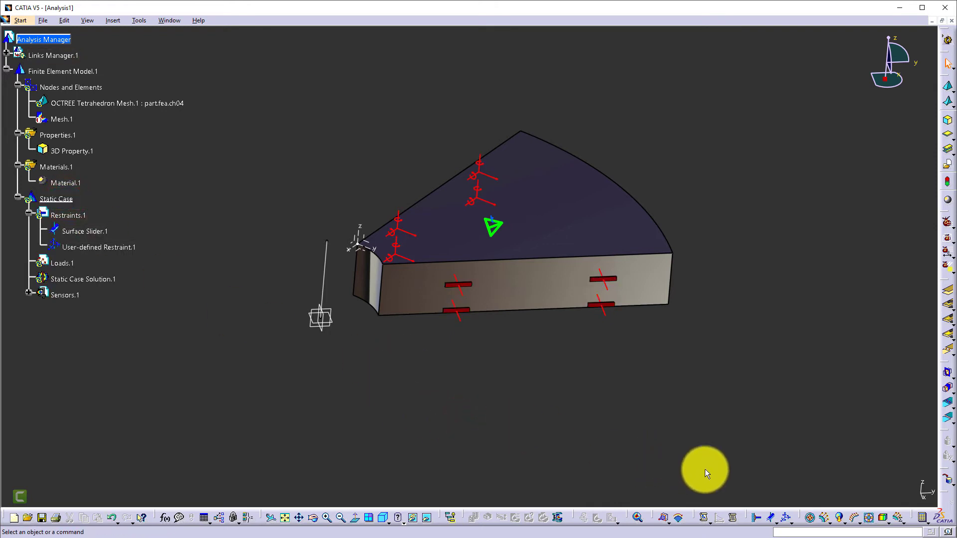
{"action": "left_click", "coordinate": [842, 523]}
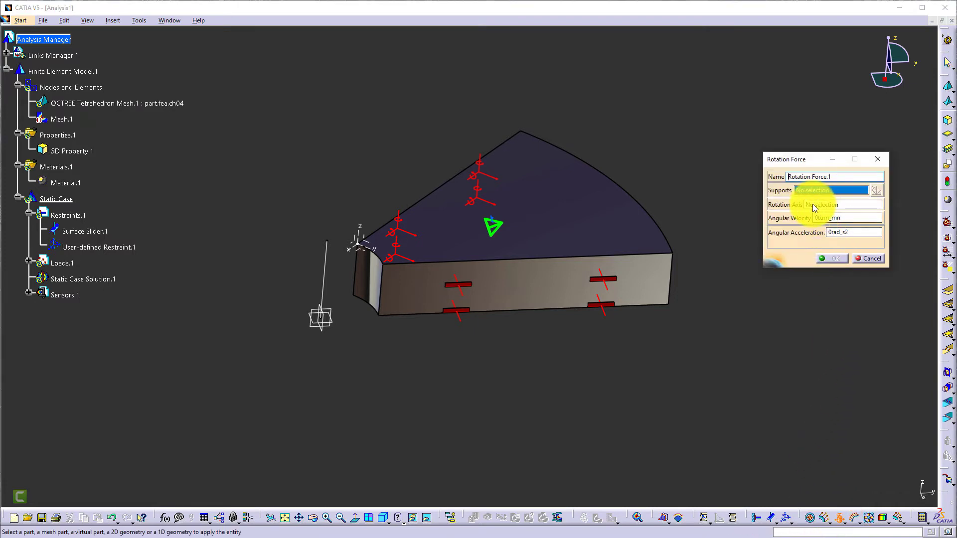
{"action": "left_click", "coordinate": [595, 218]}
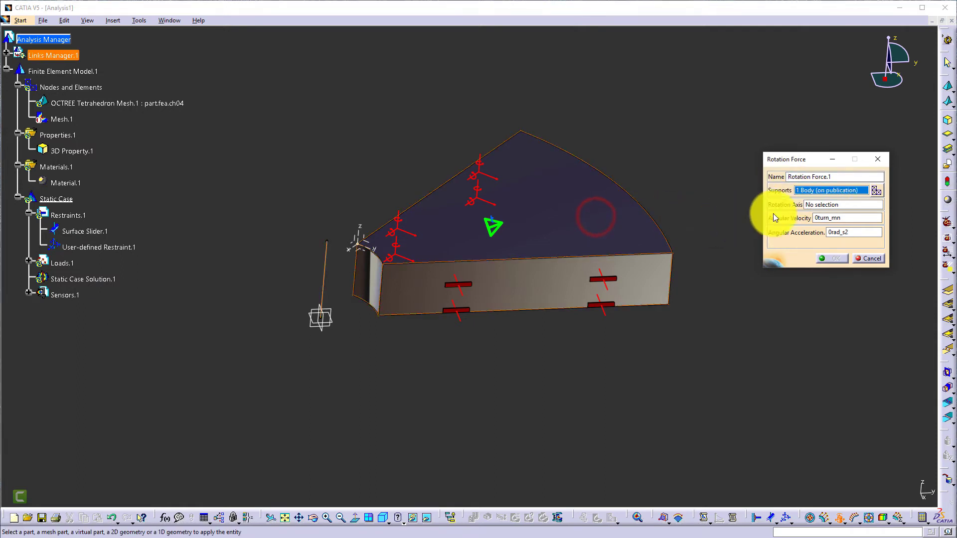
{"action": "left_click", "coordinate": [829, 204]}
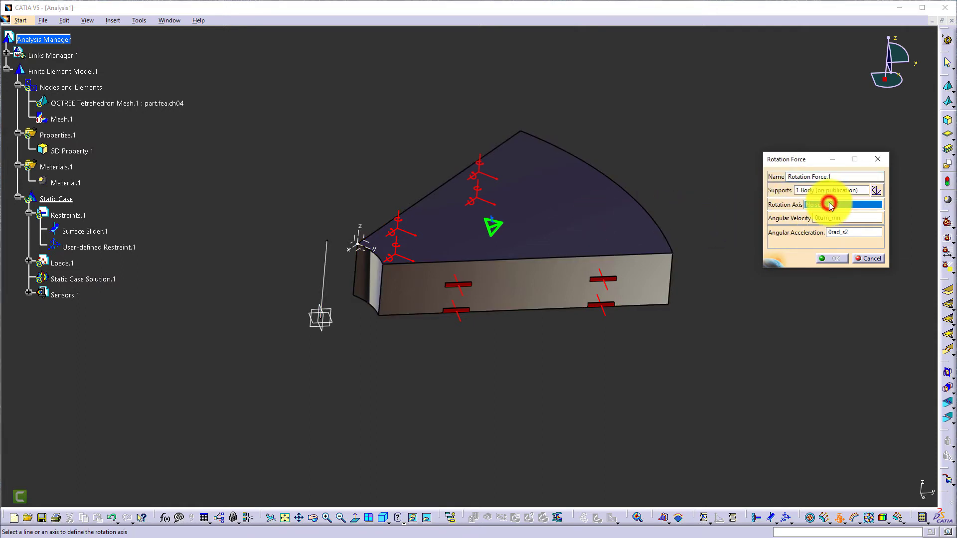
{"action": "left_click", "coordinate": [330, 274]}
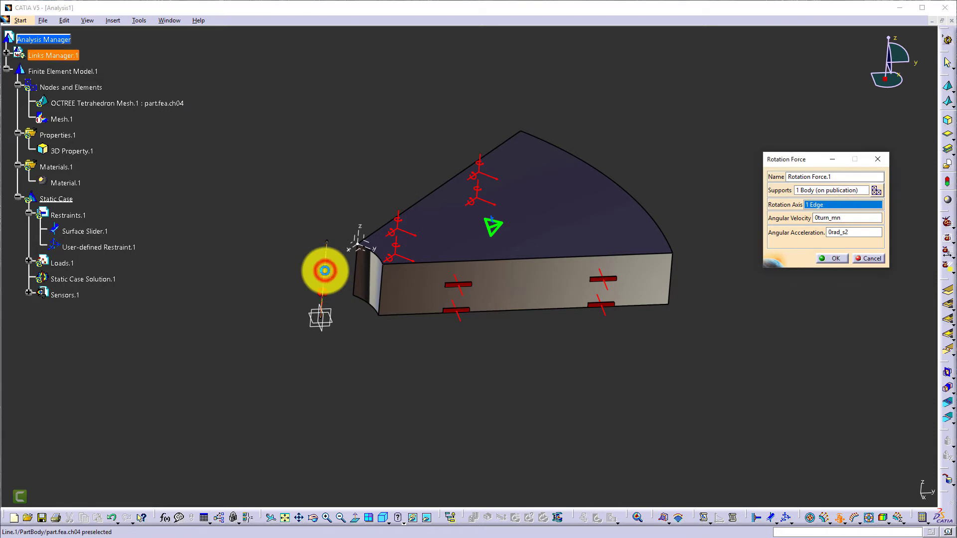
Step: Set the rotation force's angular velocity to 20000 turn_mn, confirm it and expand the Loads branch
{"action": "double_click", "coordinate": [818, 217]}
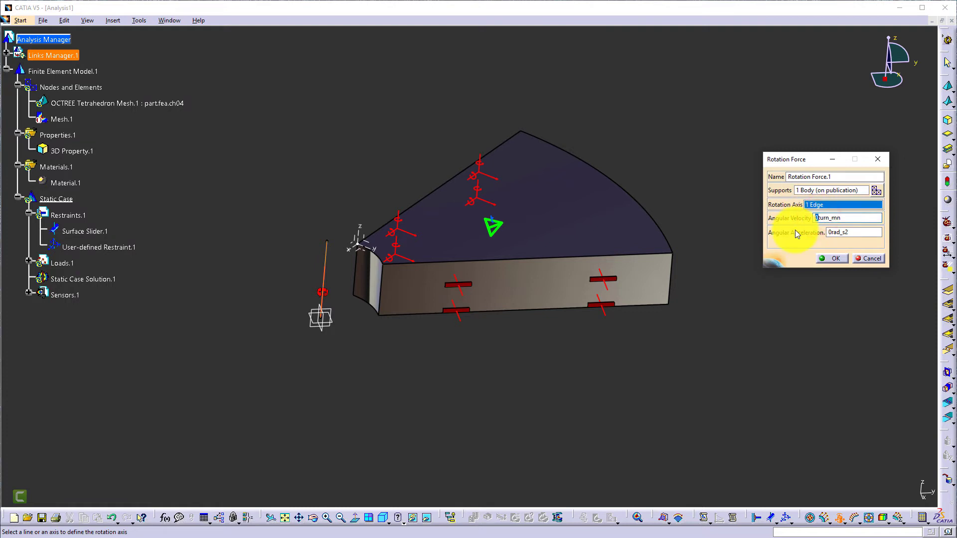
{"action": "type", "text": "20000"}
{"action": "left_click", "coordinate": [836, 258]}
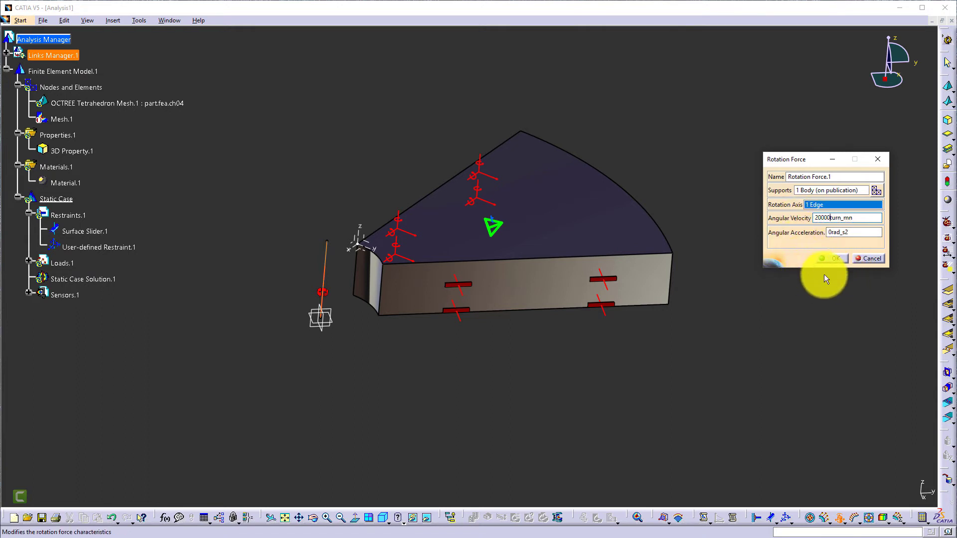
{"action": "left_click", "coordinate": [836, 258]}
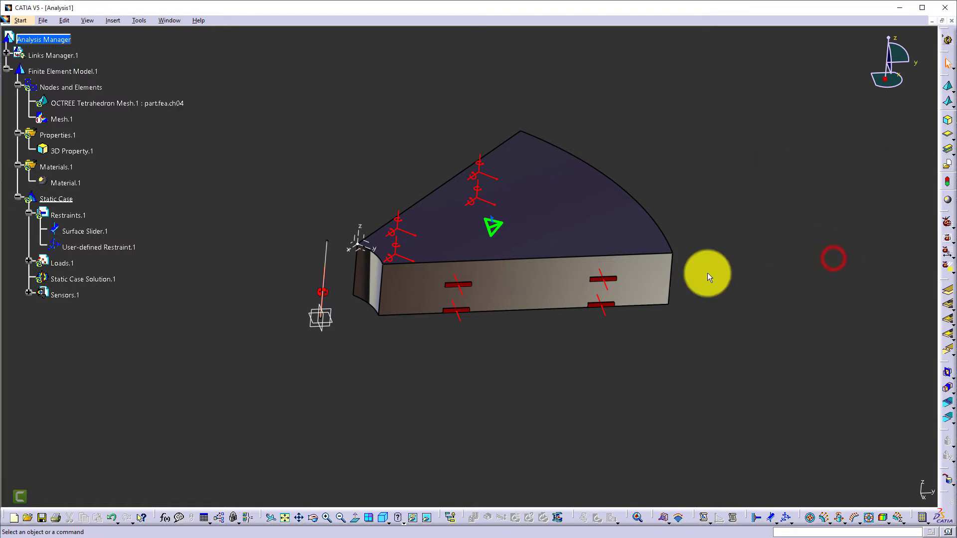
{"action": "left_click", "coordinate": [28, 260]}
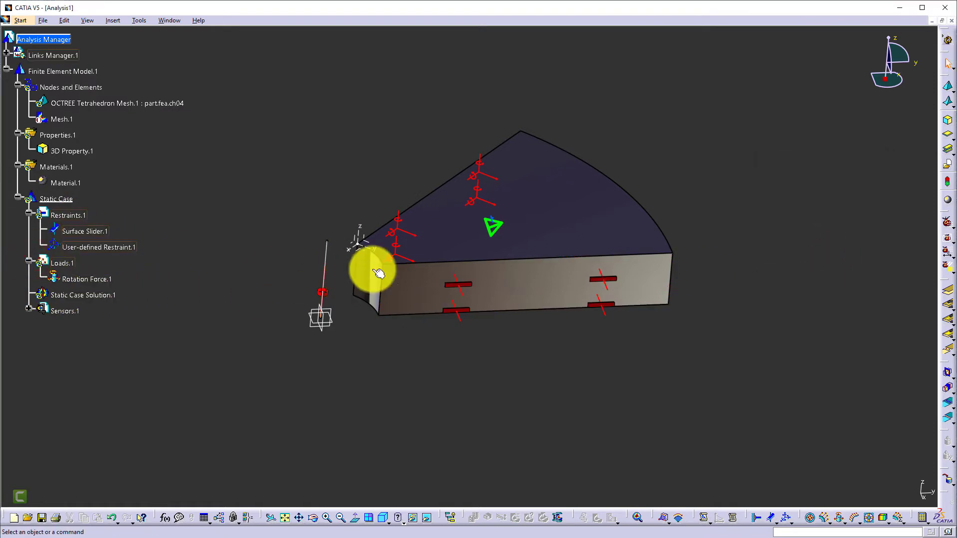
Step: Try to compute the analysis with the All option, acknowledging the warnings and accepting the resource estimation
{"action": "middle_click_drag", "start_coordinate": [271, 280], "coordinate": [329, 235]}
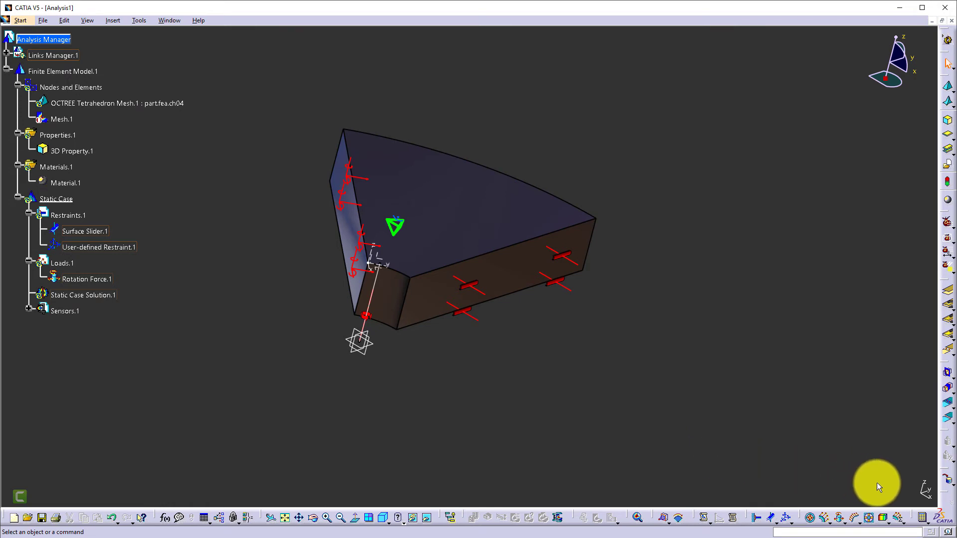
{"action": "left_click", "coordinate": [923, 518]}
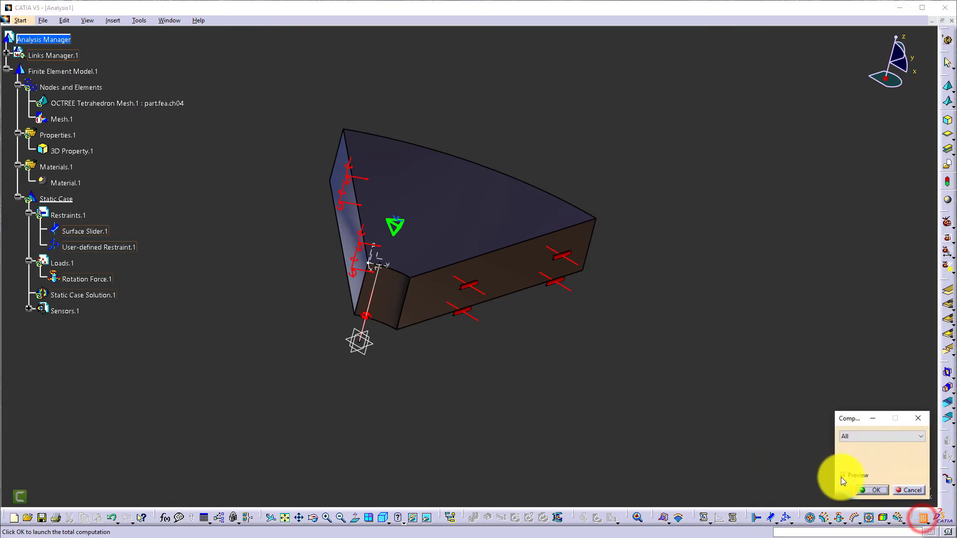
{"action": "left_click", "coordinate": [872, 490]}
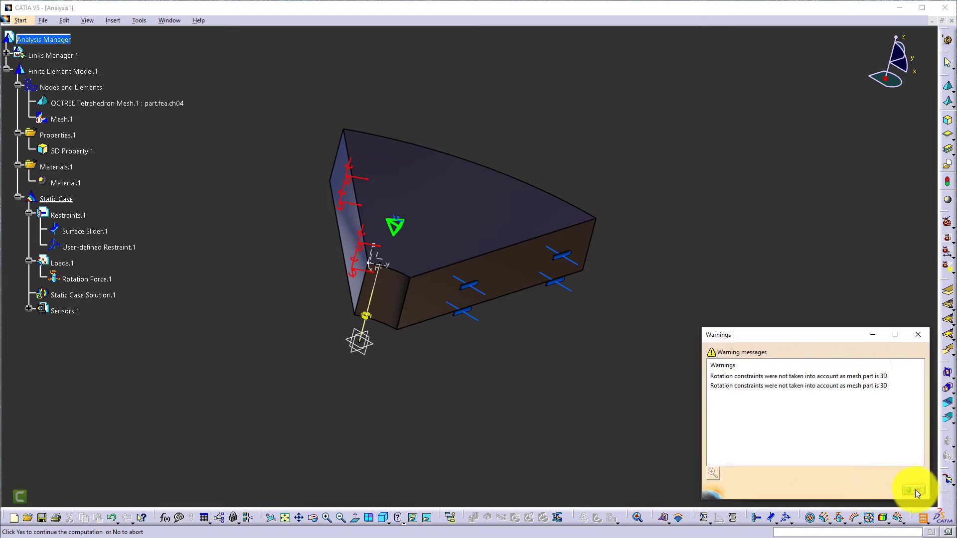
{"action": "left_click", "coordinate": [913, 490]}
{"action": "left_click", "coordinate": [887, 490]}
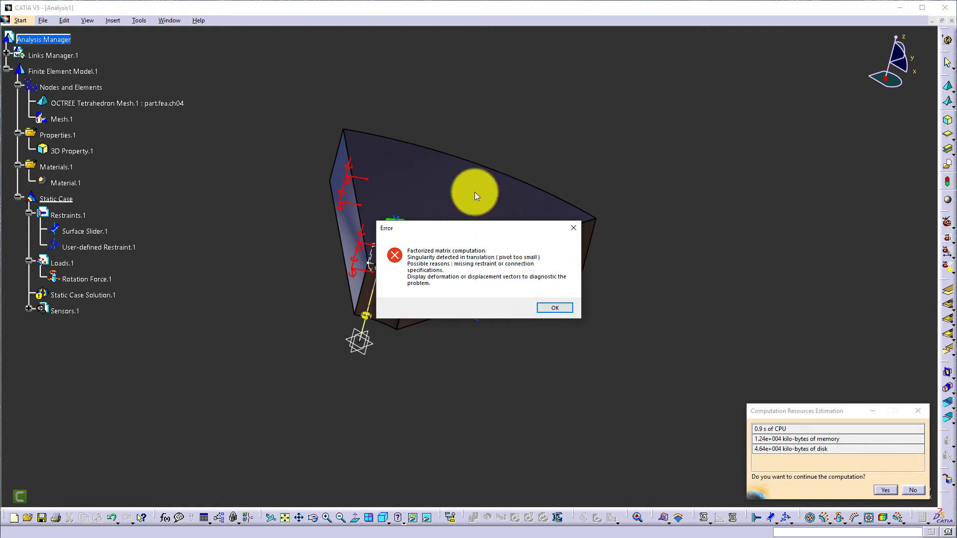
{"action": "left_click", "coordinate": [554, 309]}
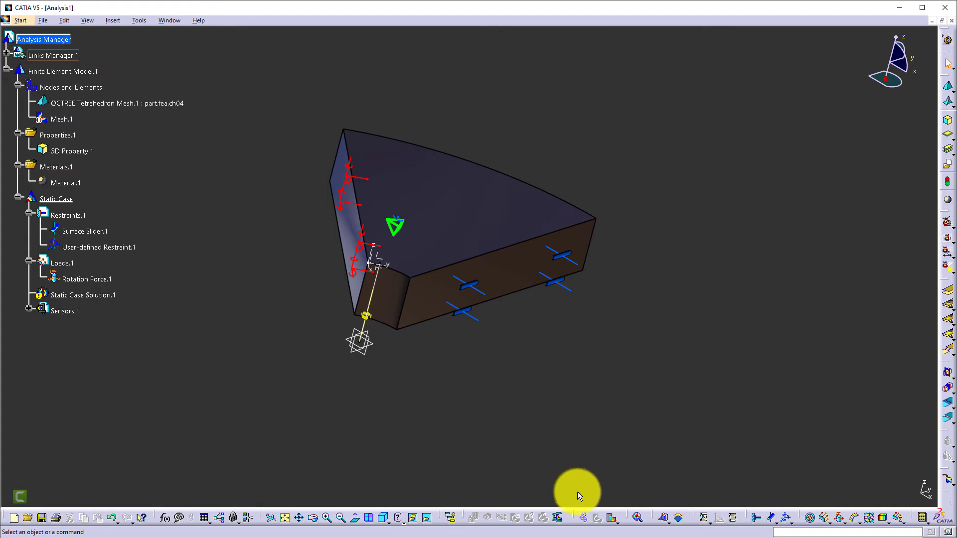
Step: Display the deformed mesh of the static case and close its amplification magnitude settings without changes
{"action": "left_click", "coordinate": [585, 518]}
{"action": "left_click", "coordinate": [504, 519]}
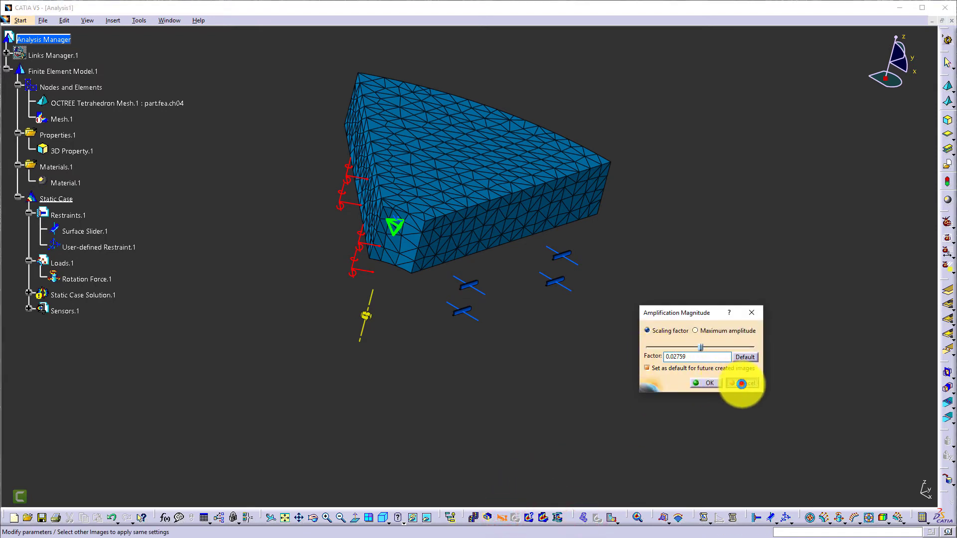
{"action": "left_click", "coordinate": [741, 383]}
Step: Animate the deformed mesh and examine the segment's movement from several angles, then end the animation
{"action": "left_click", "coordinate": [474, 518]}
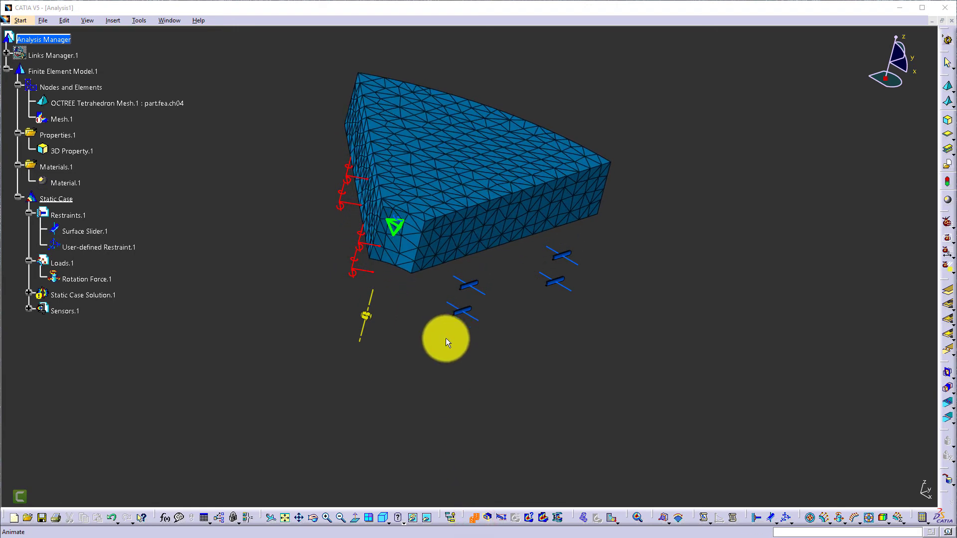
{"action": "middle_click_drag", "start_coordinate": [488, 407], "coordinate": [518, 329]}
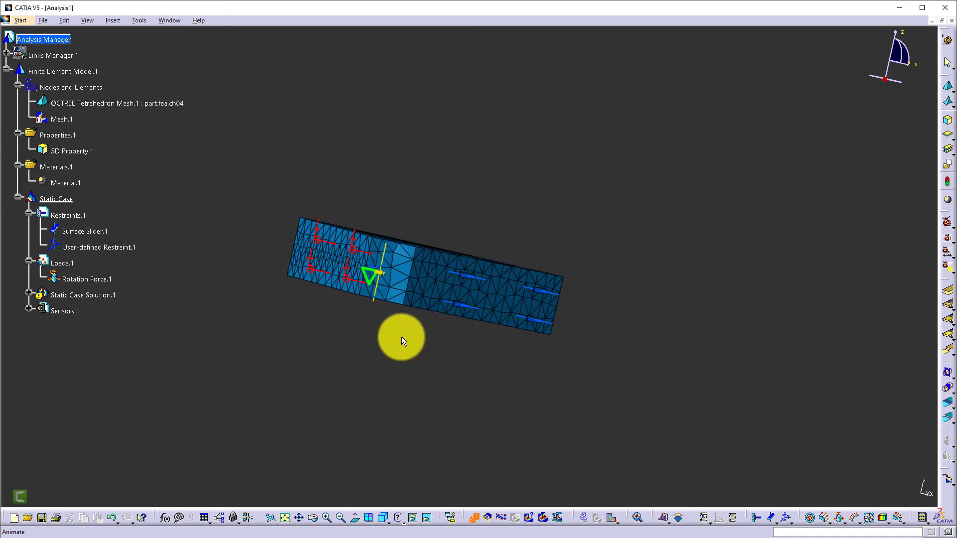
{"action": "middle_click_drag", "start_coordinate": [391, 359], "coordinate": [384, 277]}
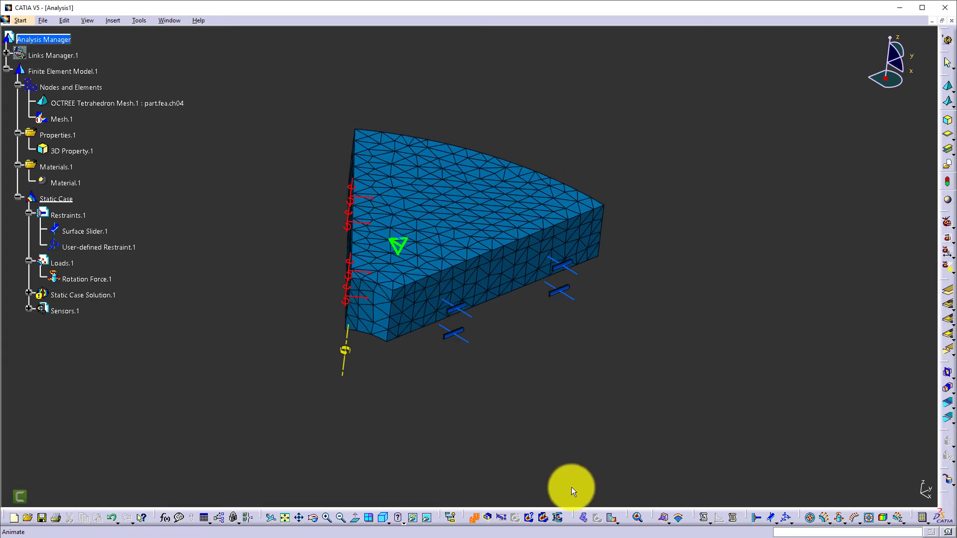
{"action": "left_click", "coordinate": [476, 518]}
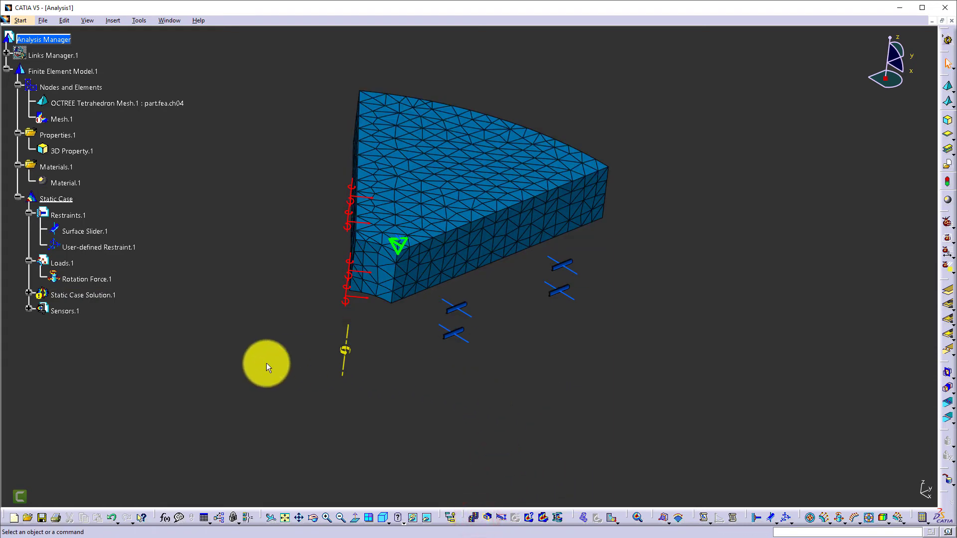
Step: Expand the static case solution and deactivate its deformed mesh image
{"action": "left_click", "coordinate": [29, 295]}
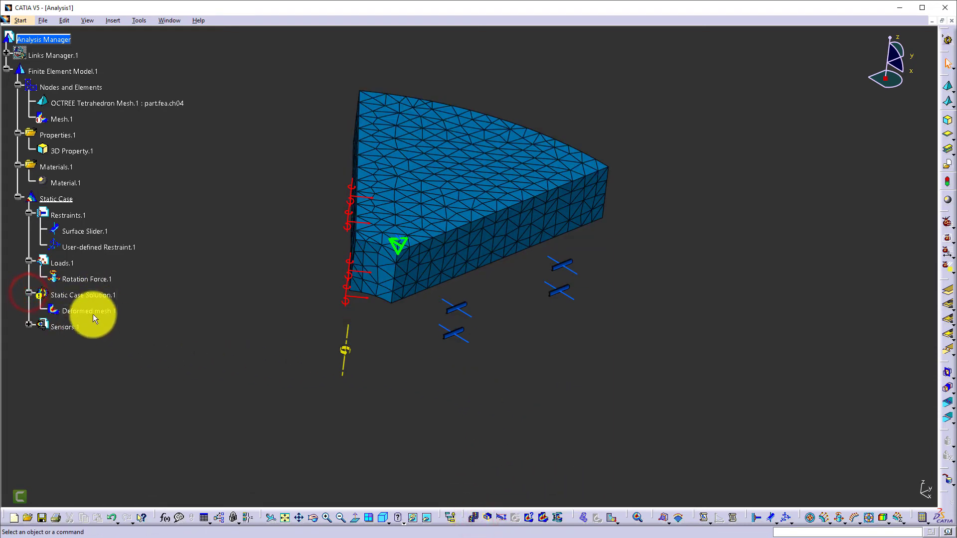
{"action": "right_click", "coordinate": [94, 311]}
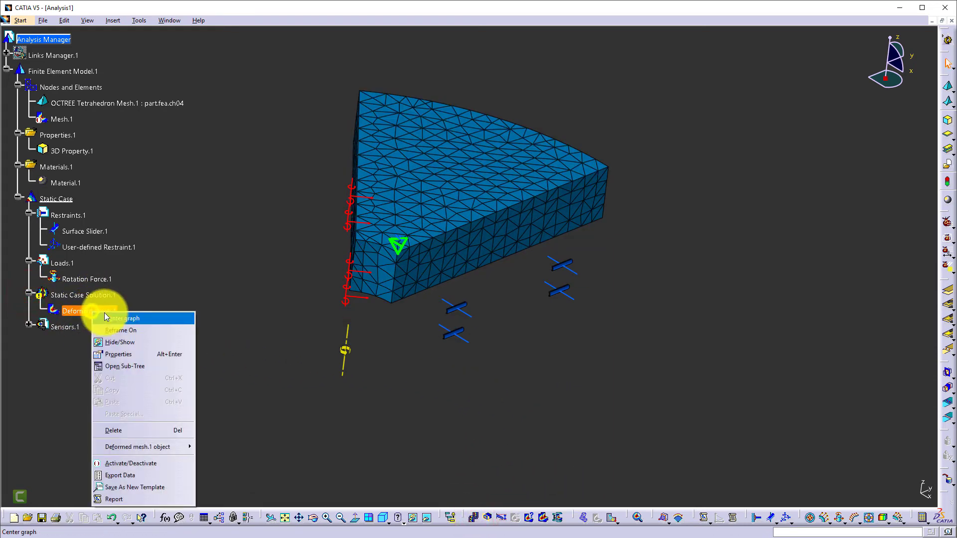
{"action": "left_click", "coordinate": [154, 463]}
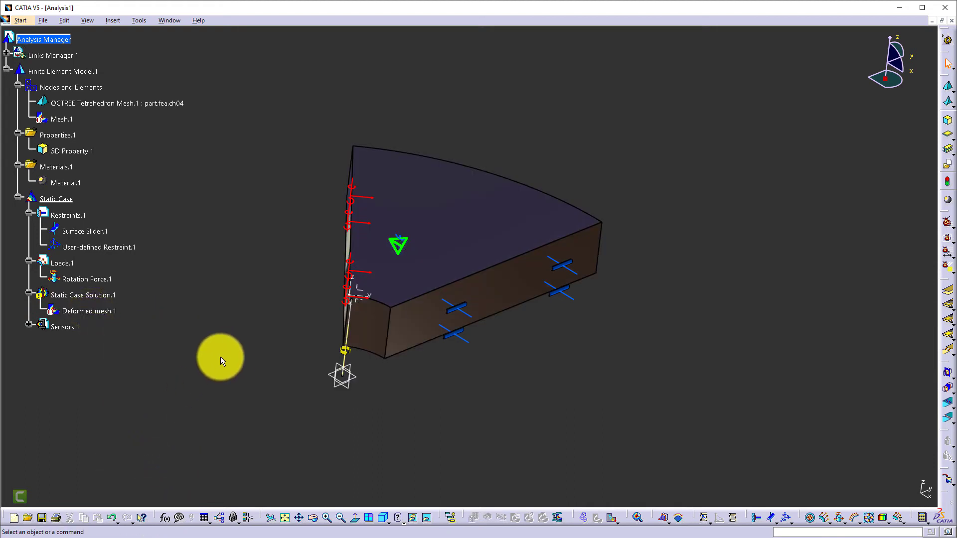
Step: Start a second user-defined restraint and set it to restrain only Translation 3
{"action": "middle_click_drag", "start_coordinate": [567, 411], "coordinate": [513, 419]}
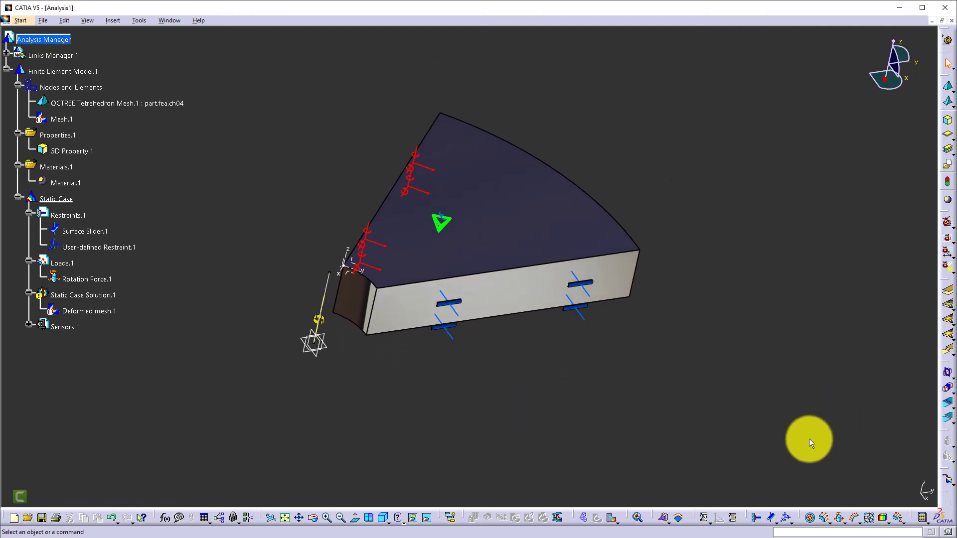
{"action": "left_click", "coordinate": [786, 517]}
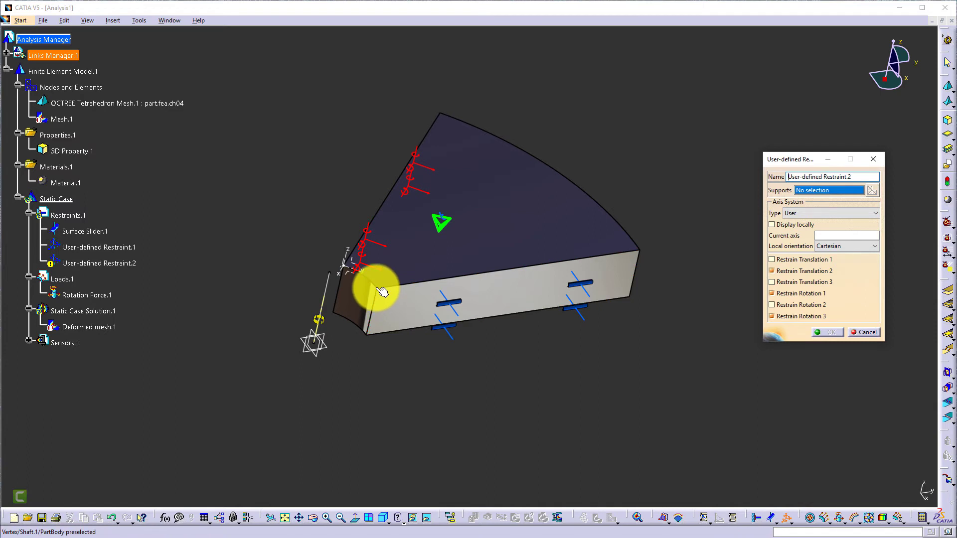
{"action": "left_click", "coordinate": [772, 272]}
{"action": "left_click", "coordinate": [773, 282]}
{"action": "left_click", "coordinate": [769, 315]}
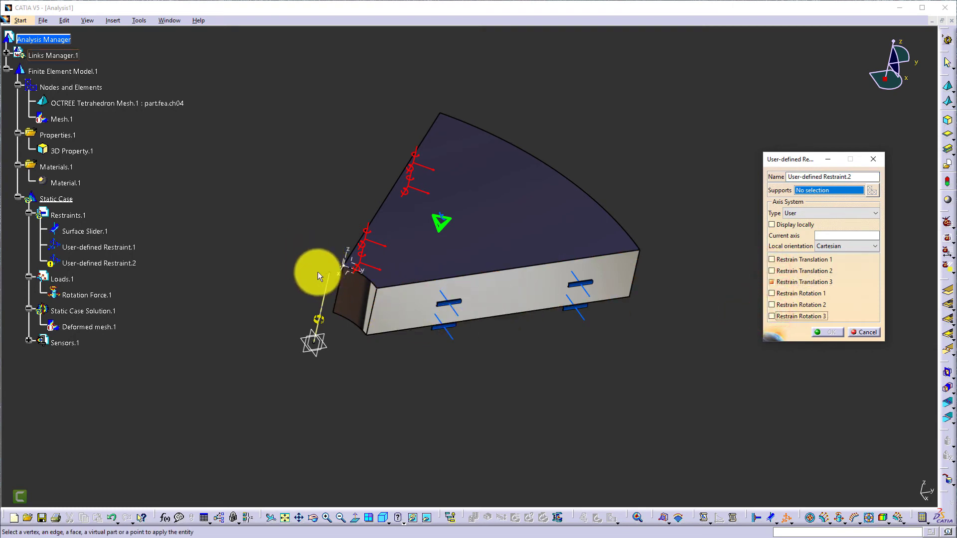
Step: Apply the restraint to the upper inner vertex of the surface-slider face, using the Global axis type, and confirm it
{"action": "left_click", "coordinate": [376, 288]}
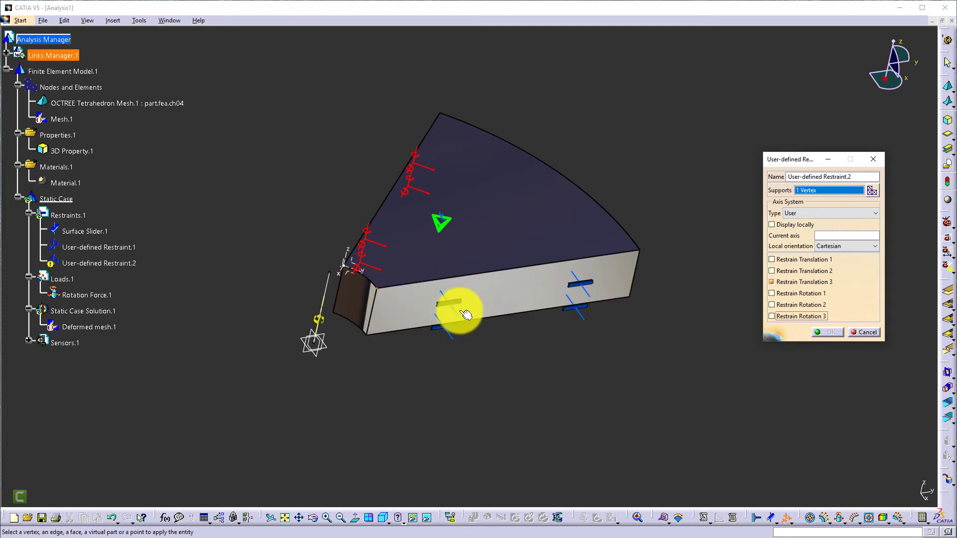
{"action": "left_click", "coordinate": [815, 213]}
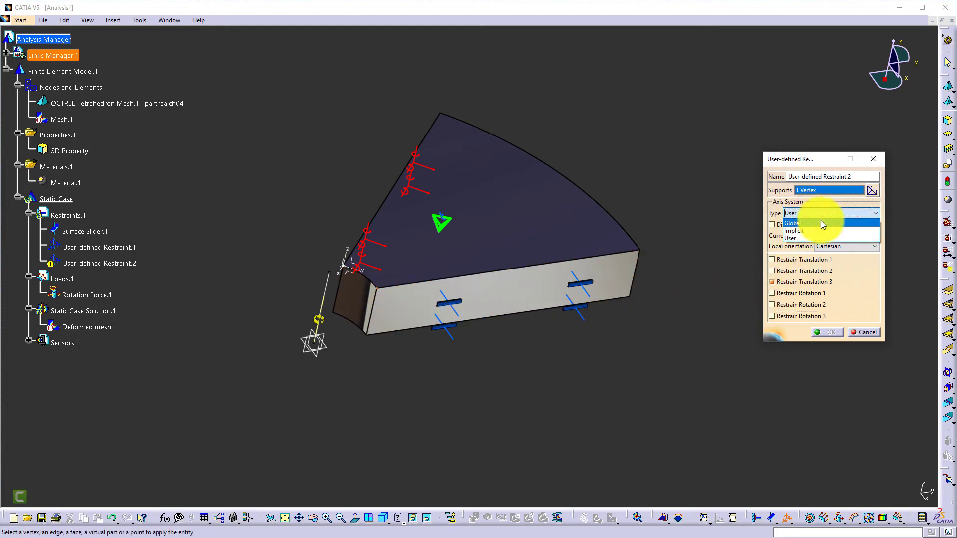
{"action": "left_click", "coordinate": [812, 220]}
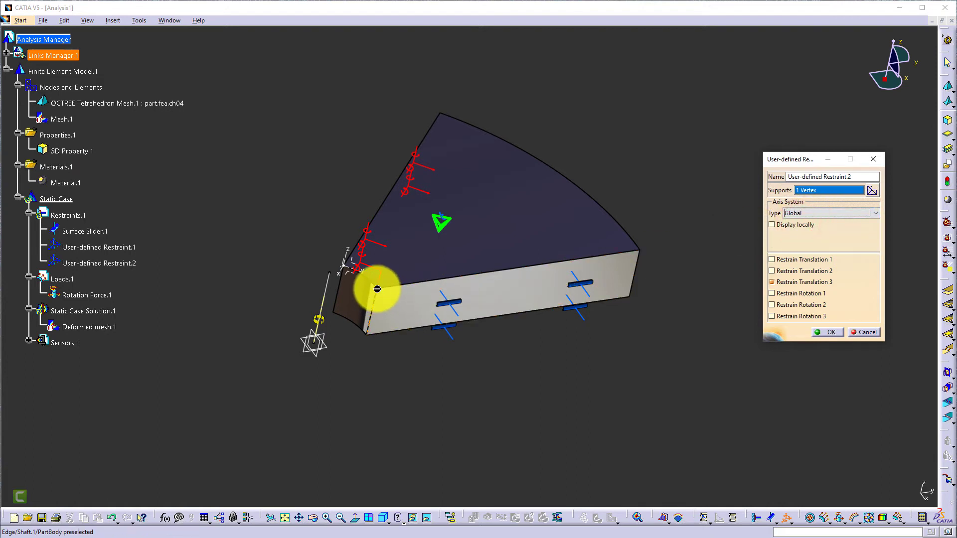
{"action": "middle_click_drag", "start_coordinate": [419, 374], "coordinate": [394, 276]}
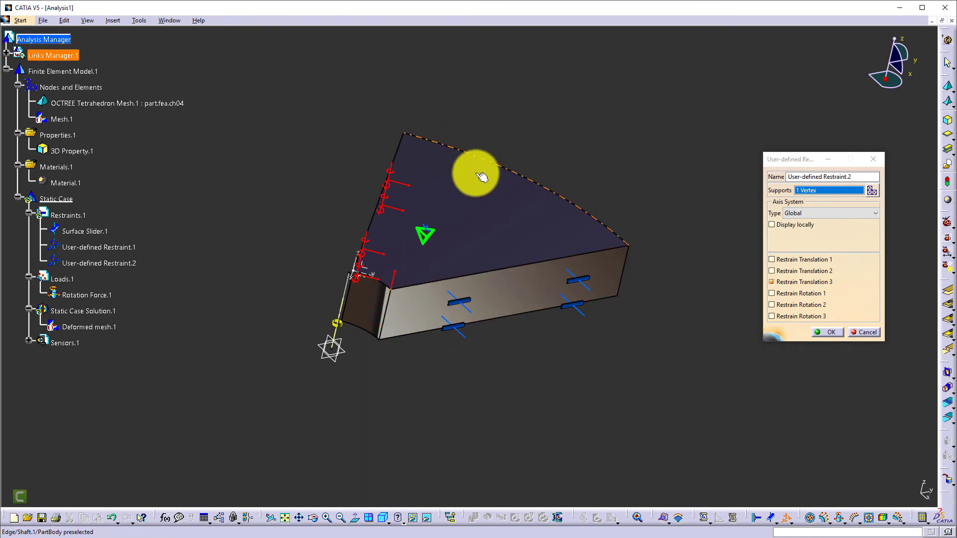
{"action": "left_click", "coordinate": [828, 332]}
Step: Recompute the analysis with the All option, accepting the computation resource estimation
{"action": "left_click", "coordinate": [922, 517]}
{"action": "left_click", "coordinate": [868, 491]}
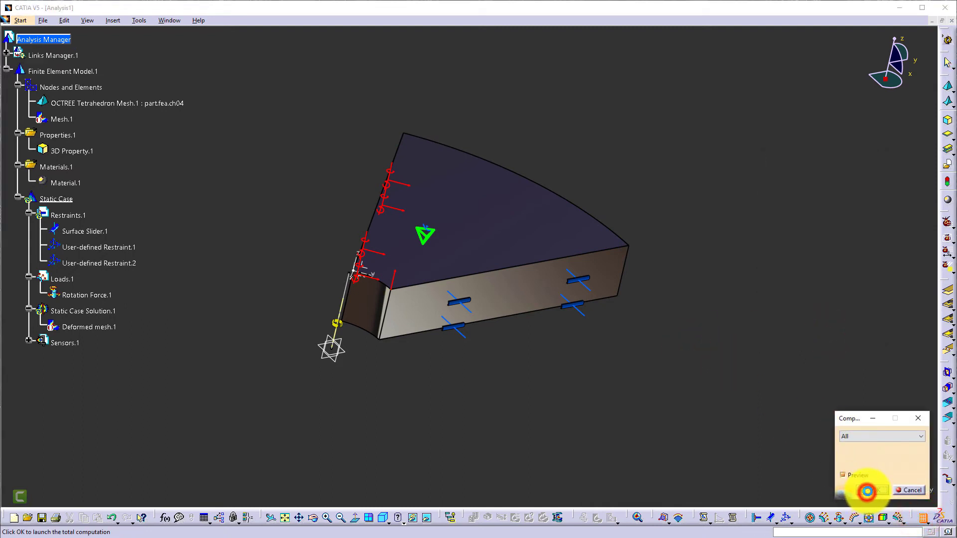
{"action": "left_click", "coordinate": [883, 489]}
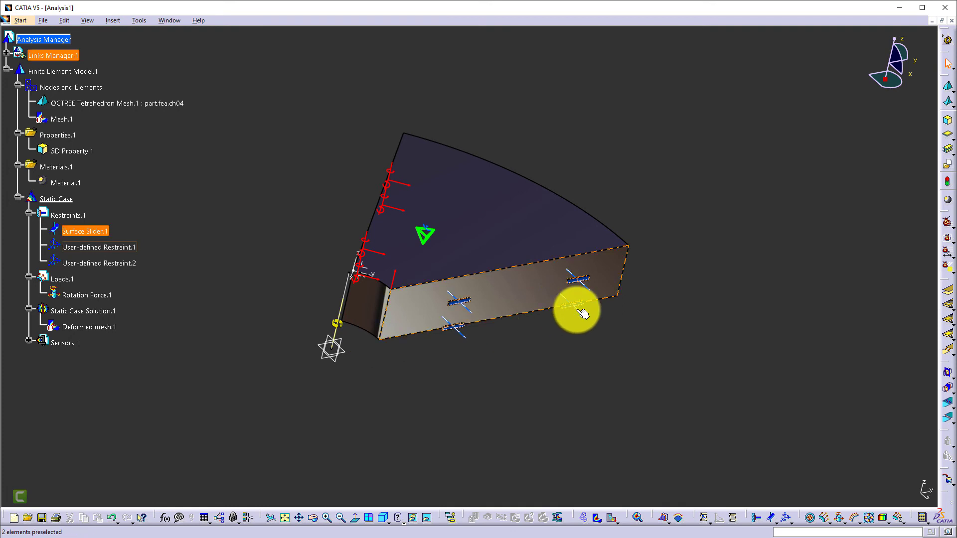
{"action": "middle_click_drag", "start_coordinate": [547, 397], "coordinate": [560, 321]}
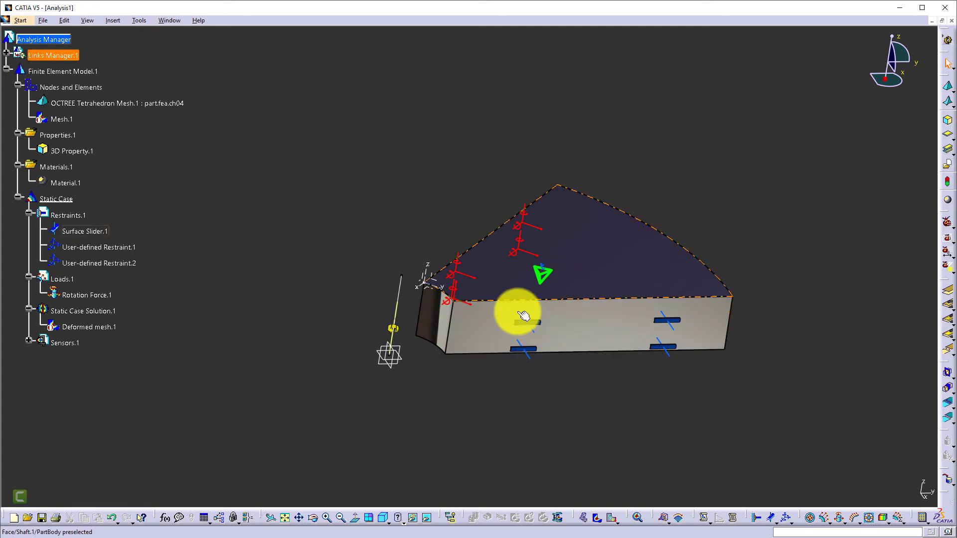
{"action": "middle_click_drag", "start_coordinate": [499, 306], "coordinate": [438, 229]}
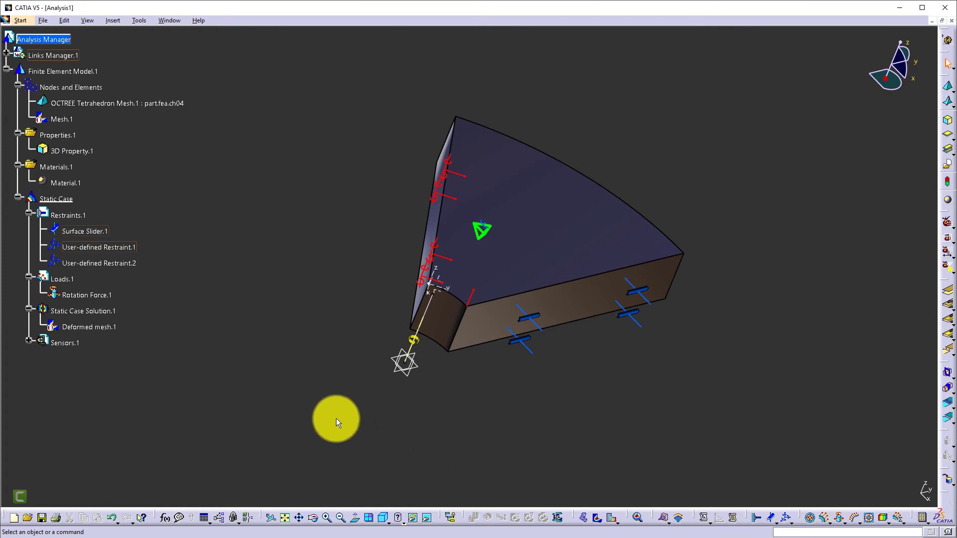
Step: Activate the deformed mesh image of the static case solution
{"action": "left_click", "coordinate": [96, 326]}
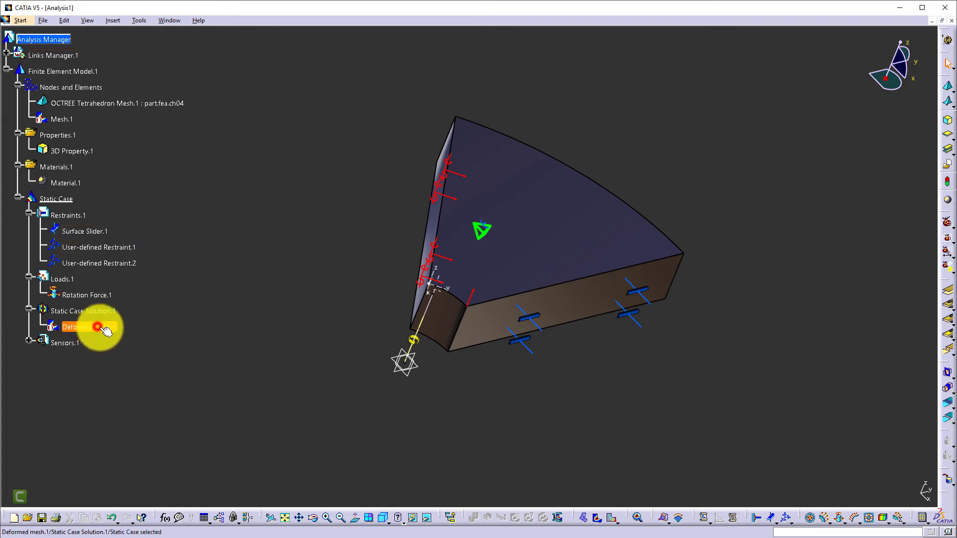
{"action": "right_click", "coordinate": [107, 330]}
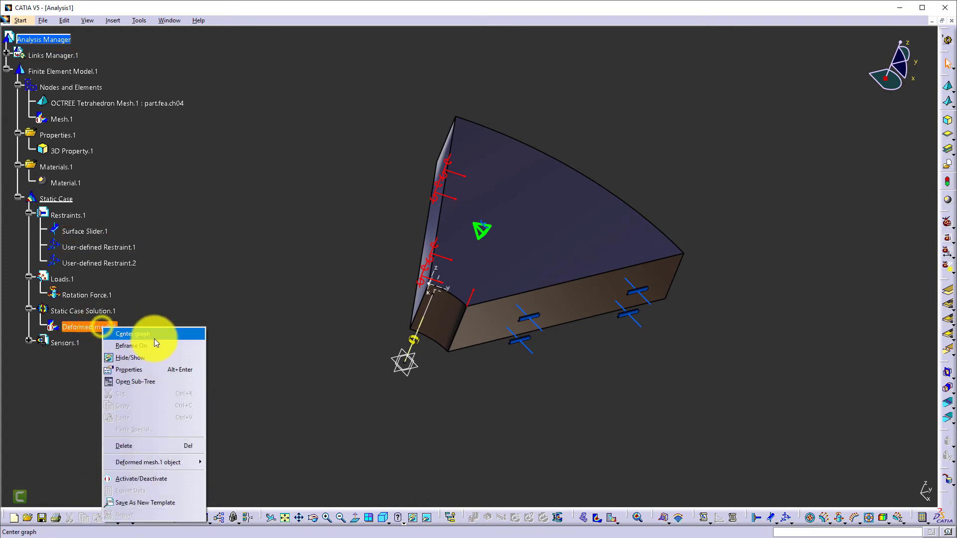
{"action": "left_click", "coordinate": [172, 475]}
Step: Set the amplification scaling factor of the deformed mesh to 10
{"action": "middle_click_drag", "start_coordinate": [450, 436], "coordinate": [424, 499]}
{"action": "left_click", "coordinate": [501, 518]}
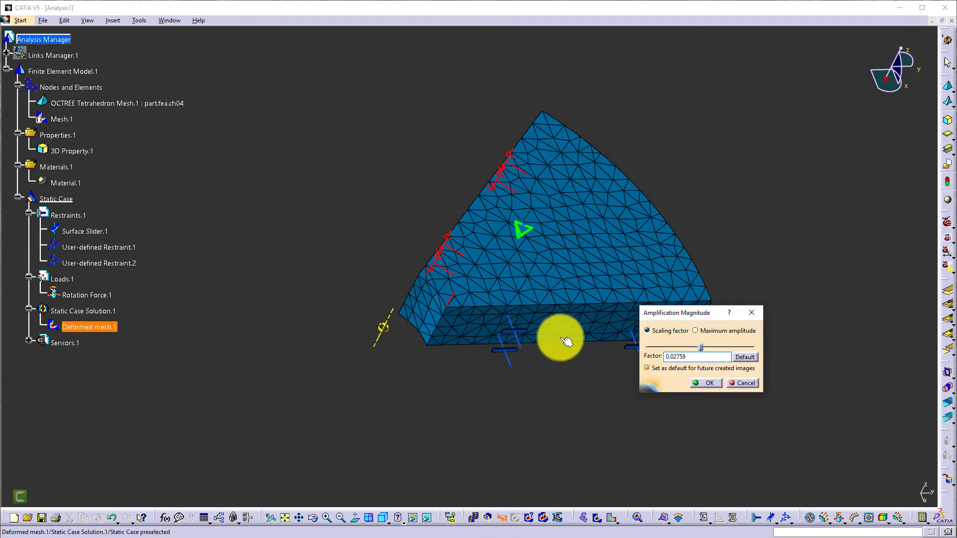
{"action": "left_click_drag", "start_coordinate": [697, 358], "coordinate": [654, 360]}
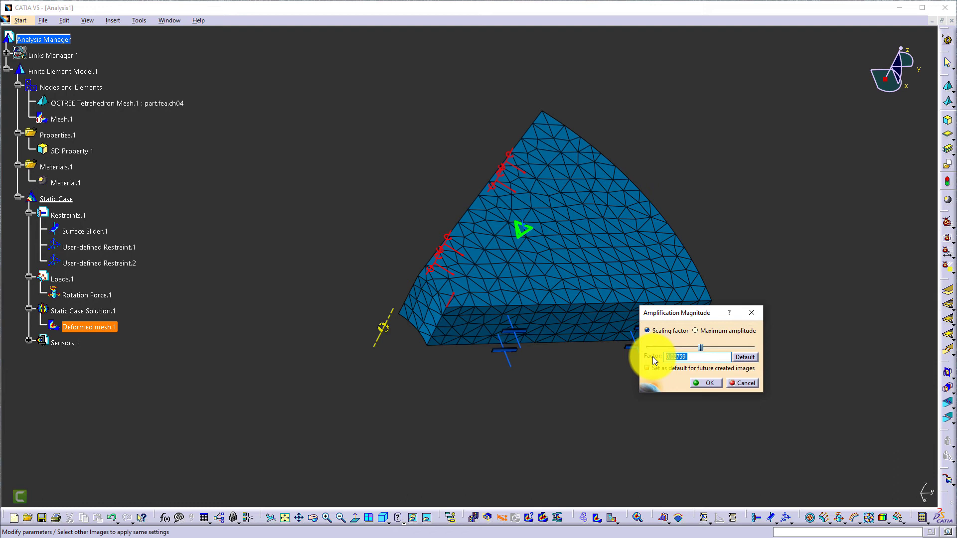
{"action": "type", "text": "10"}
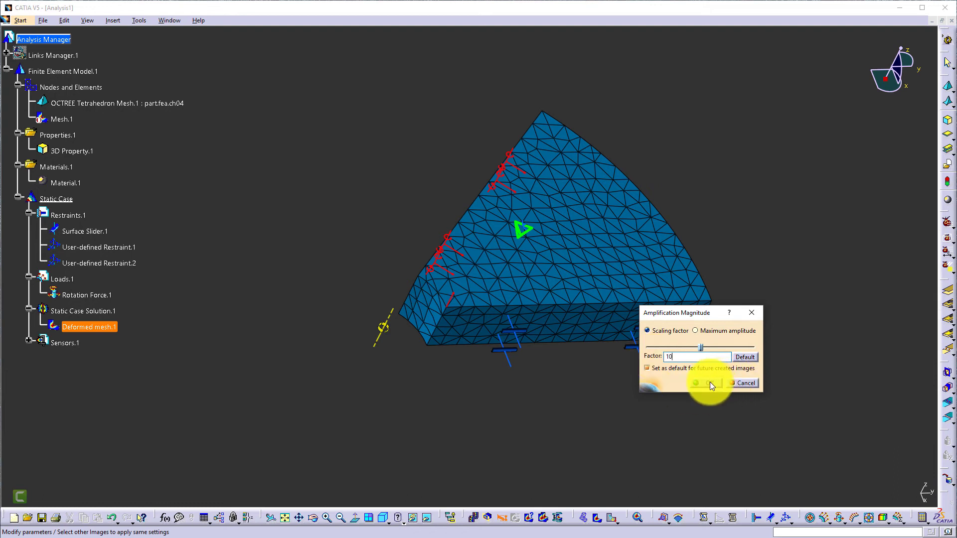
{"action": "left_click", "coordinate": [710, 383]}
Step: Animate the deformed mesh and view it from the standard top view
{"action": "left_click", "coordinate": [480, 517]}
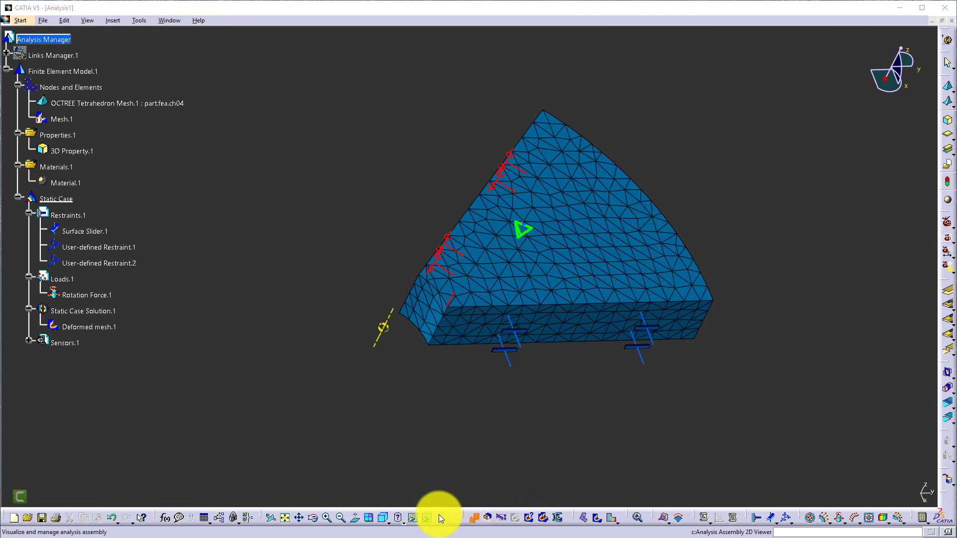
{"action": "left_click", "coordinate": [388, 523]}
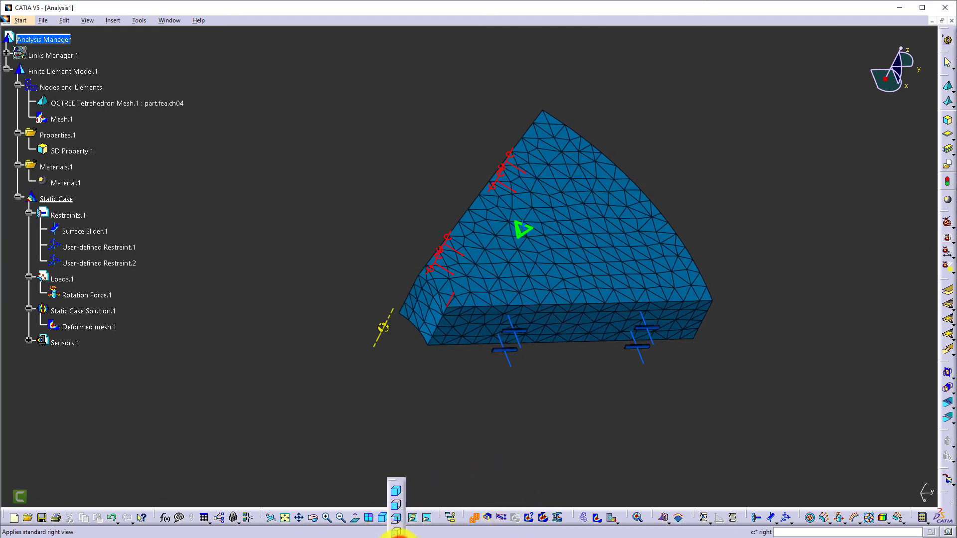
{"action": "left_click", "coordinate": [396, 532]}
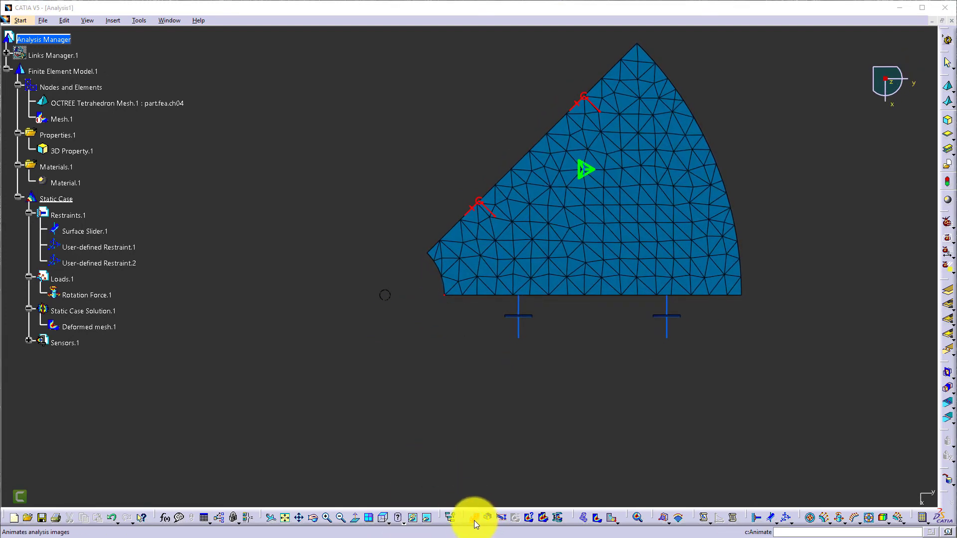
Step: Set the deformed mesh amplification scaling factor to 50 and animate the deformation again
{"action": "left_click", "coordinate": [503, 518]}
{"action": "double_click", "coordinate": [686, 360]}
{"action": "type", "text": "50"}
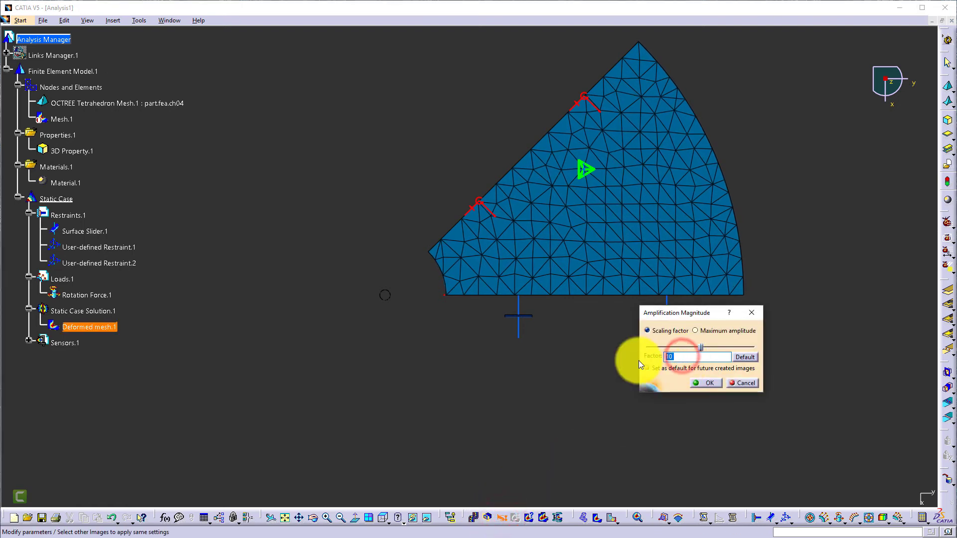
{"action": "left_click", "coordinate": [707, 383]}
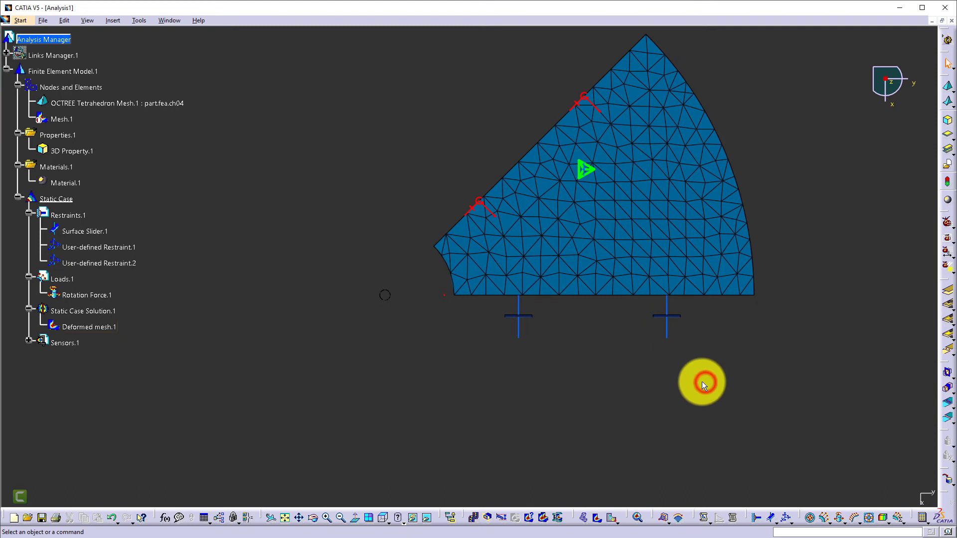
{"action": "left_click", "coordinate": [476, 520]}
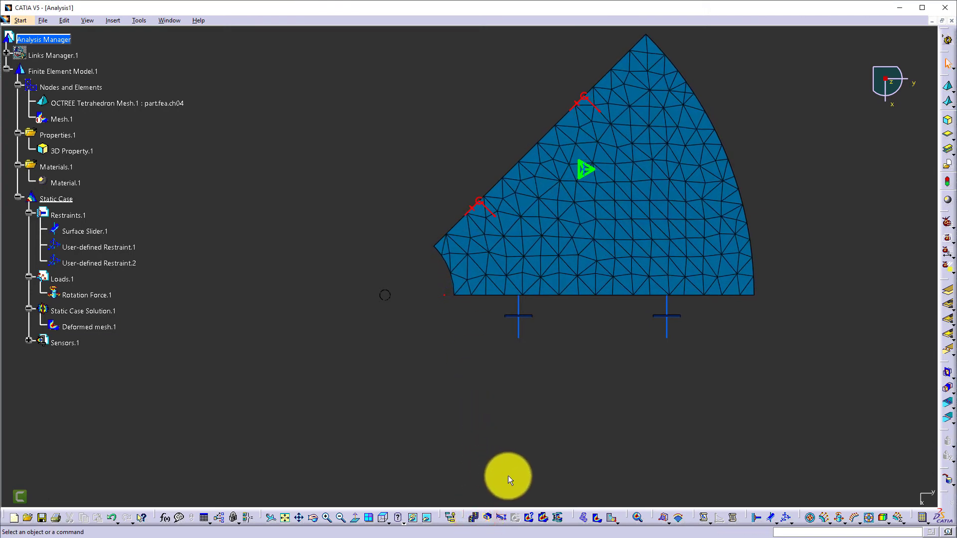
Step: Generate the Von Mises stress and translational displacement vector images, displaying the model in the standard isometric view
{"action": "left_click", "coordinate": [598, 520]}
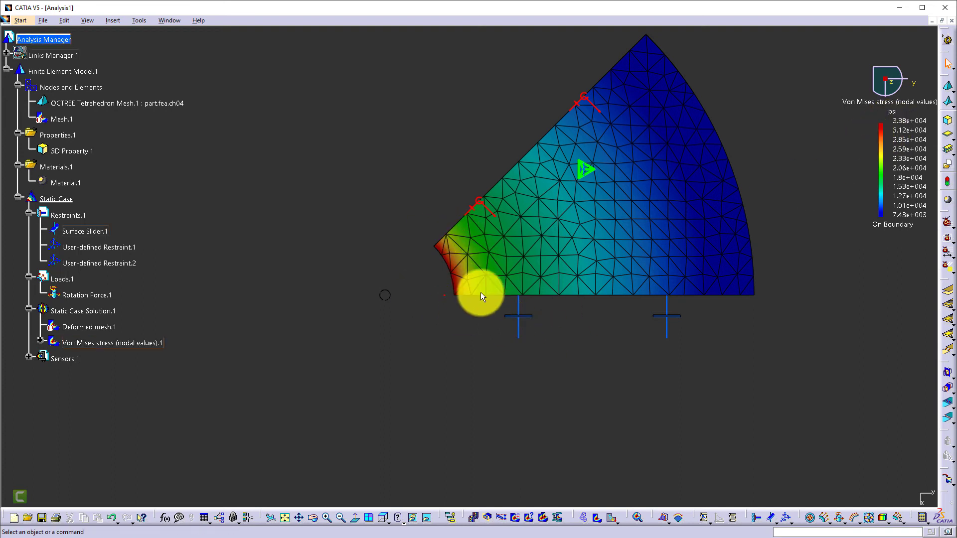
{"action": "mouse_move", "coordinate": [453, 295]}
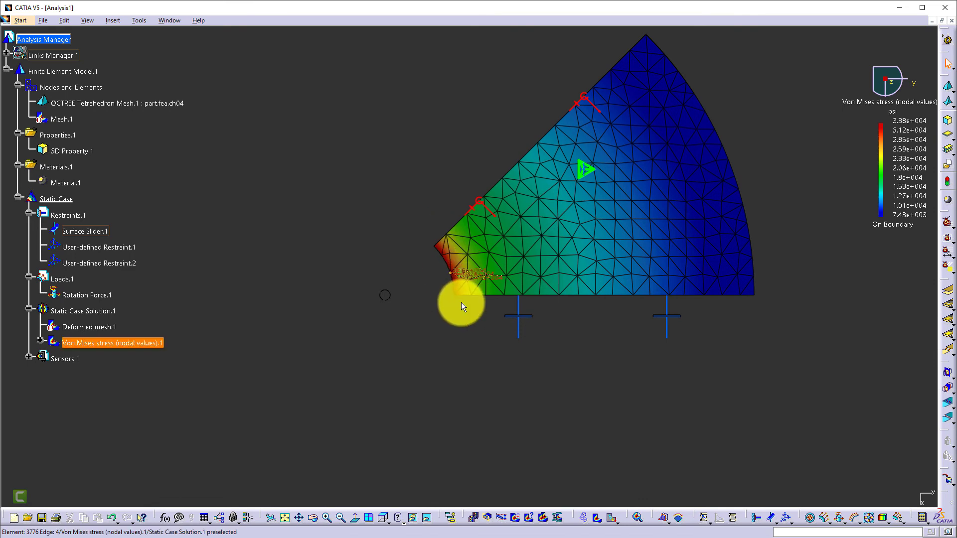
{"action": "left_click", "coordinate": [612, 519]}
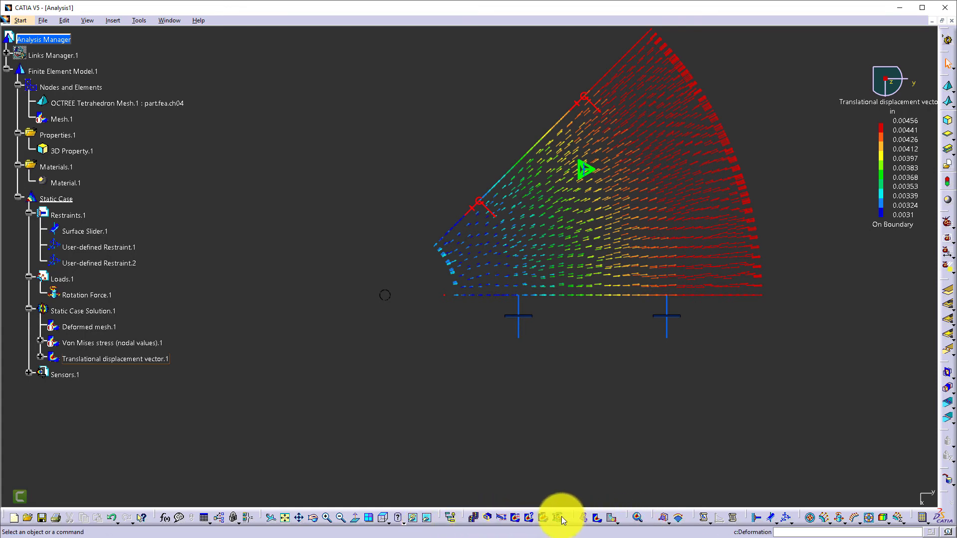
{"action": "left_click", "coordinate": [387, 522]}
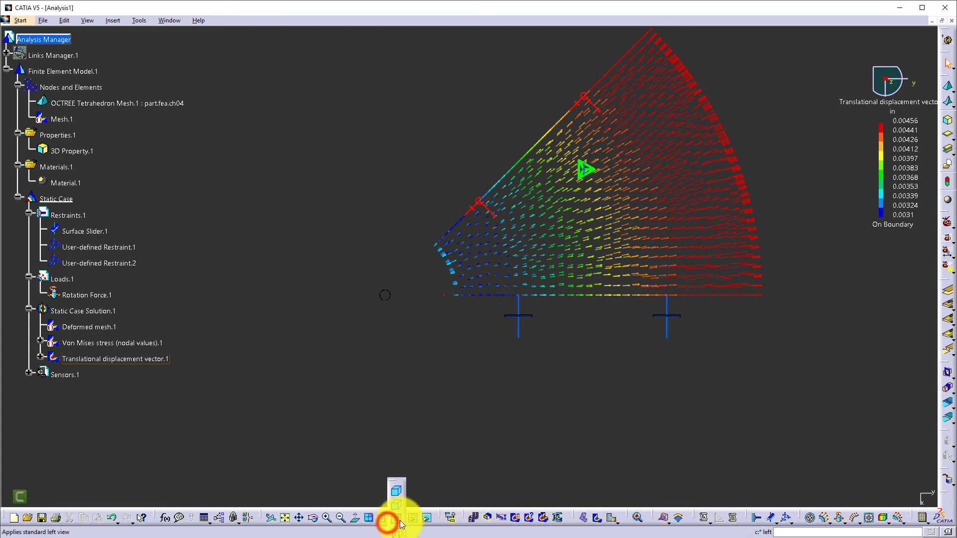
{"action": "left_click", "coordinate": [398, 492]}
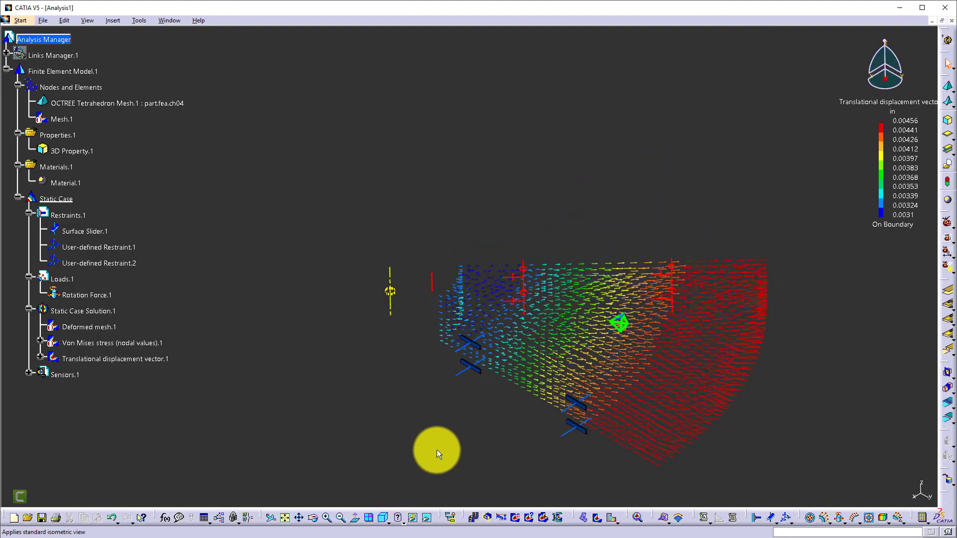
Step: Activate the Von Mises stress and deformed mesh images so they display together with the displacement vectors
{"action": "right_click", "coordinate": [112, 343]}
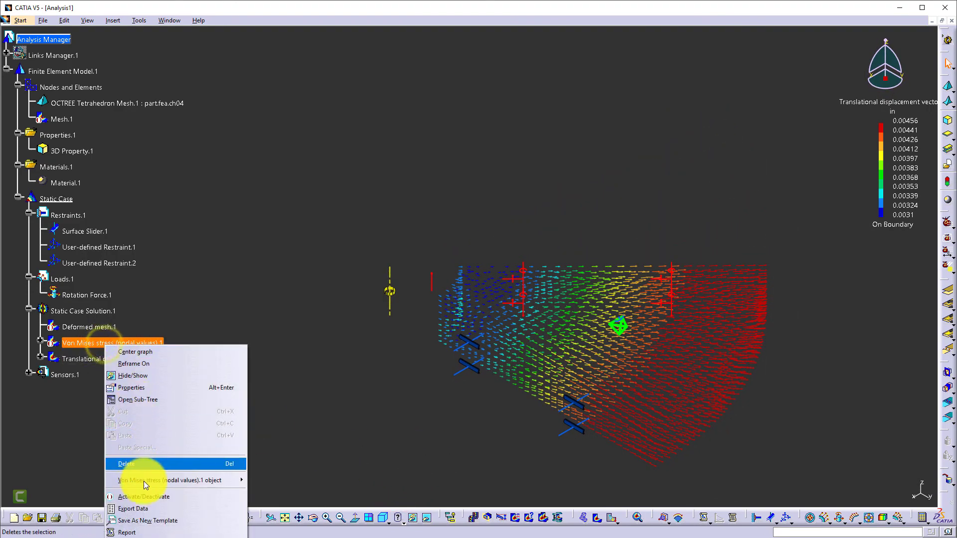
{"action": "left_click", "coordinate": [143, 496]}
{"action": "right_click", "coordinate": [90, 327]}
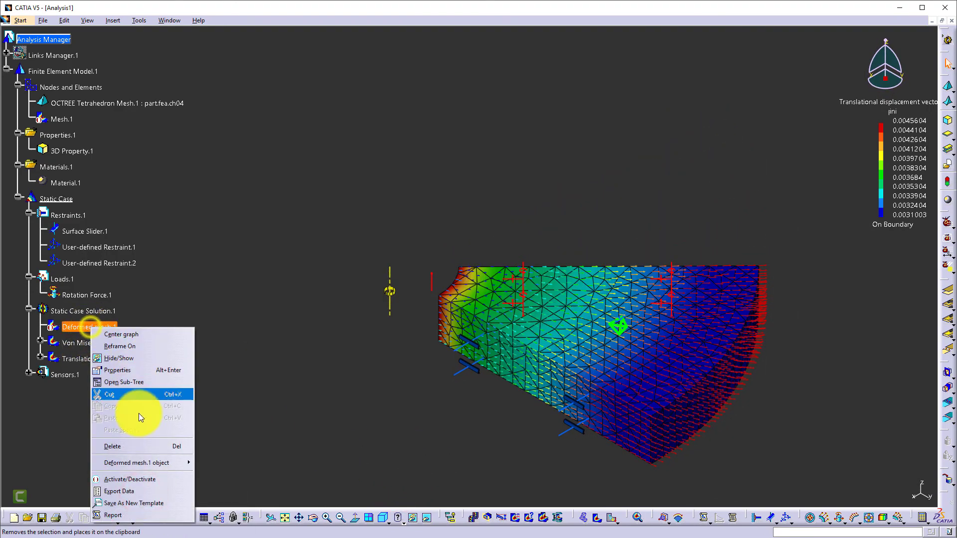
{"action": "left_click", "coordinate": [141, 479]}
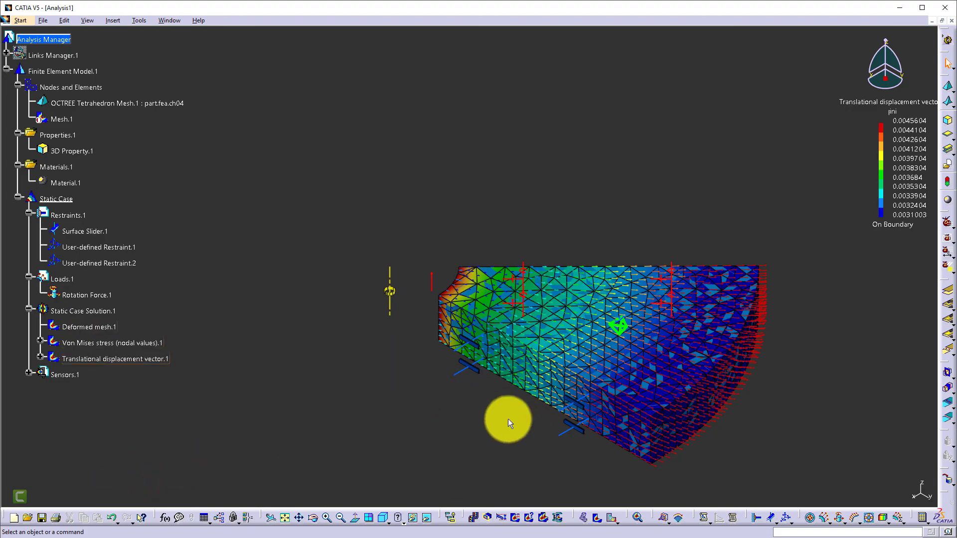
Step: Lay out the three result images with the Explode option along X, separated by a set distance
{"action": "middle_click_drag", "start_coordinate": [520, 421], "coordinate": [571, 423]}
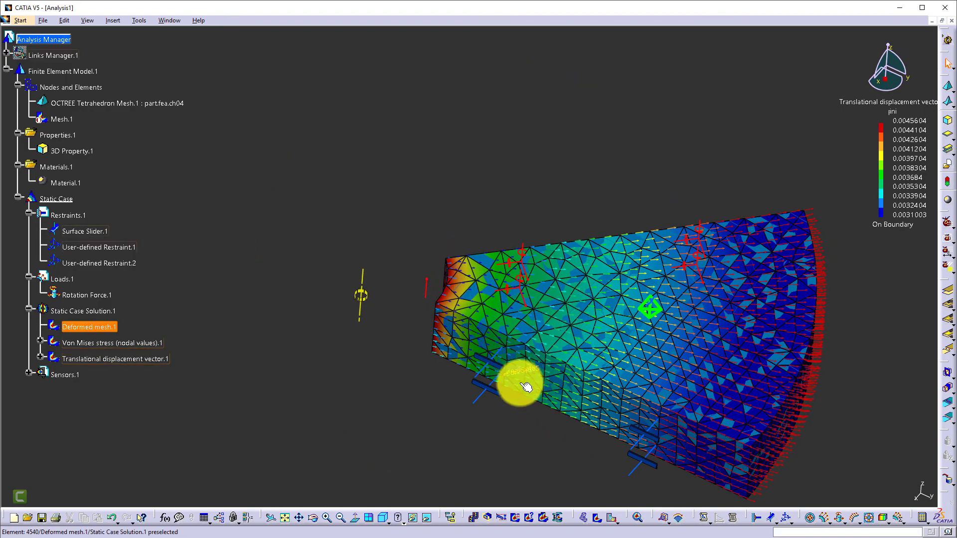
{"action": "left_click", "coordinate": [383, 518]}
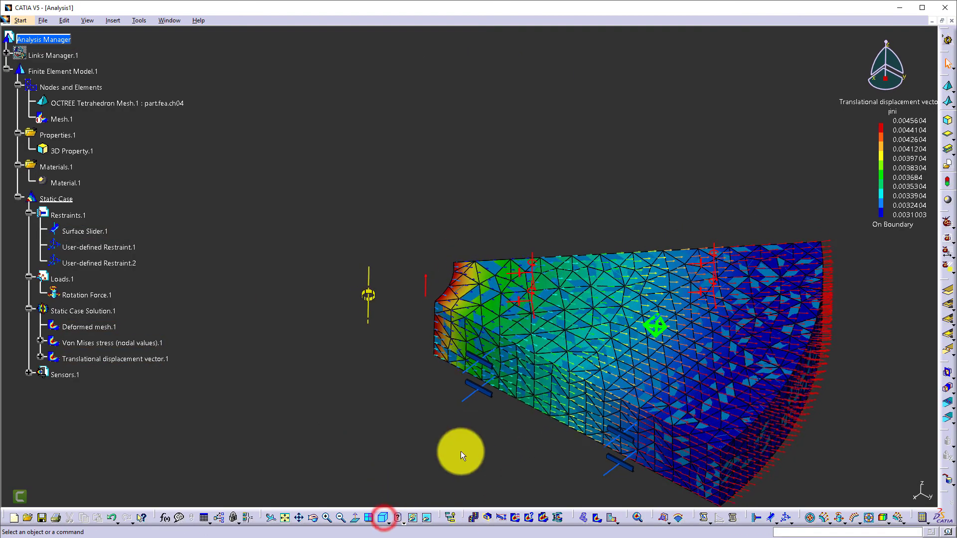
{"action": "middle_click_drag", "start_coordinate": [413, 395], "coordinate": [459, 366]}
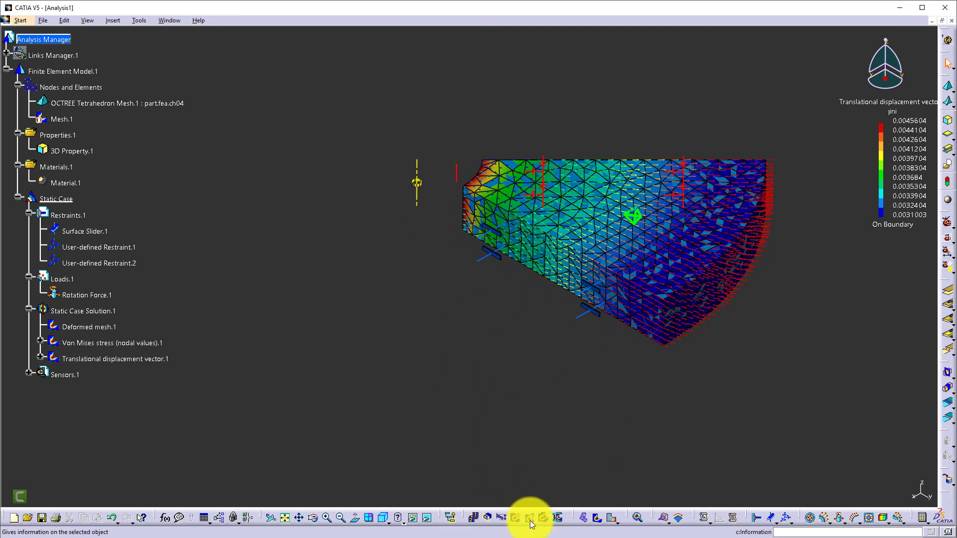
{"action": "left_click", "coordinate": [543, 519]}
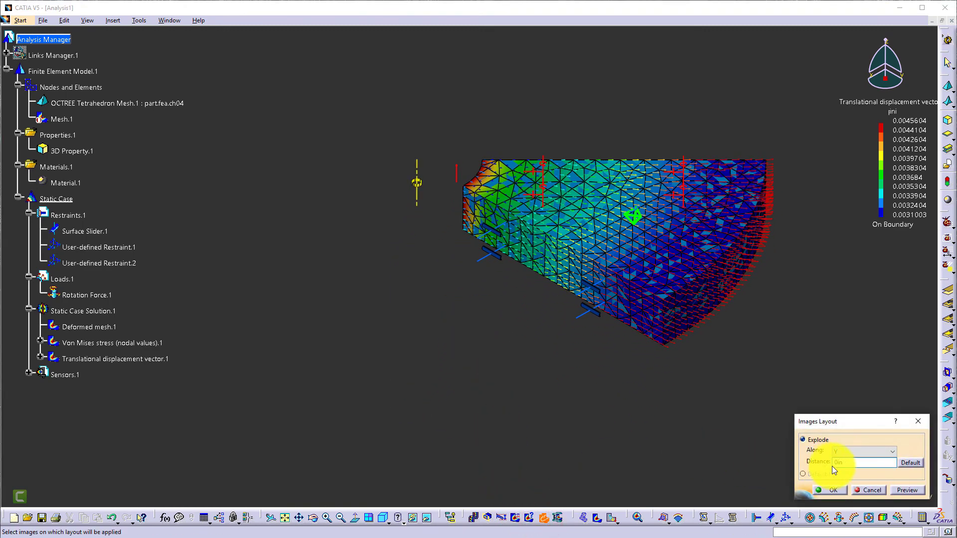
{"action": "left_click", "coordinate": [850, 451]}
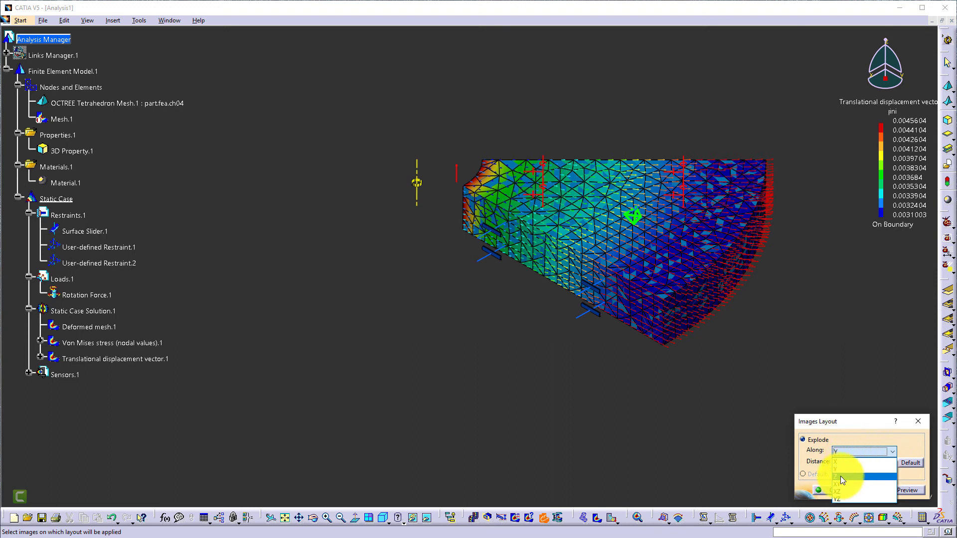
{"action": "left_click", "coordinate": [842, 462]}
{"action": "left_click", "coordinate": [853, 463]}
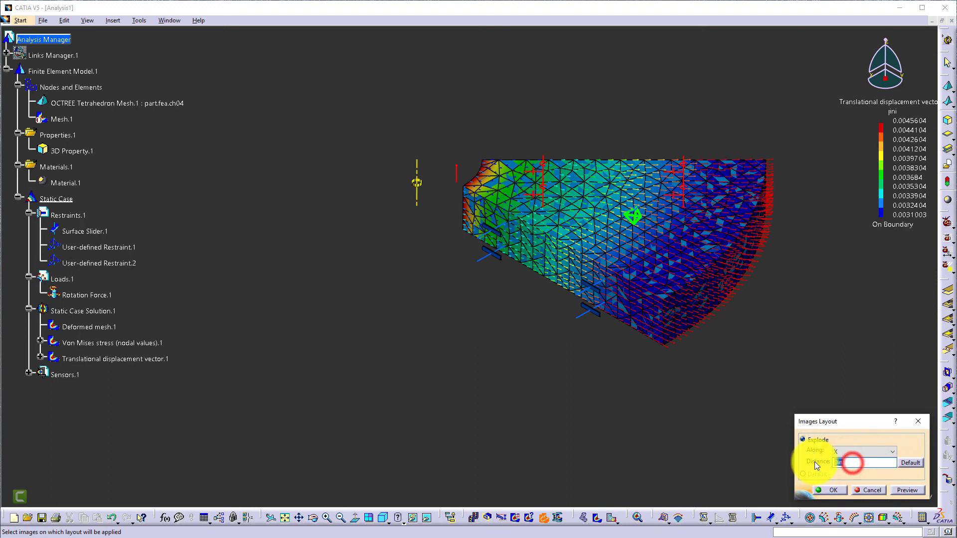
{"action": "left_click", "coordinate": [842, 493]}
{"action": "middle_click_drag", "start_coordinate": [594, 401], "coordinate": [681, 398]}
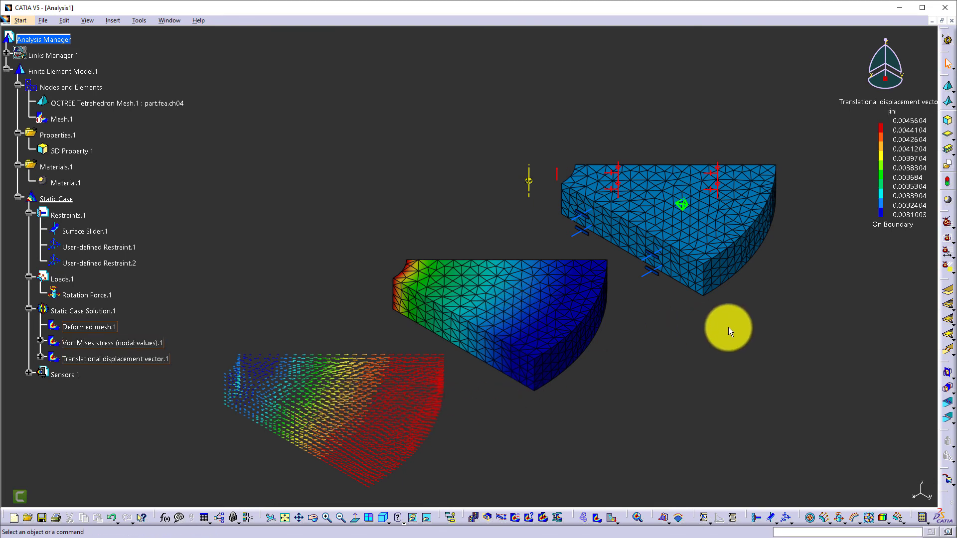
Step: Place the displacement colour map above the vector plot and the Von Mises colour map above the stress plot
{"action": "left_click_drag", "start_coordinate": [911, 191], "coordinate": [215, 384]}
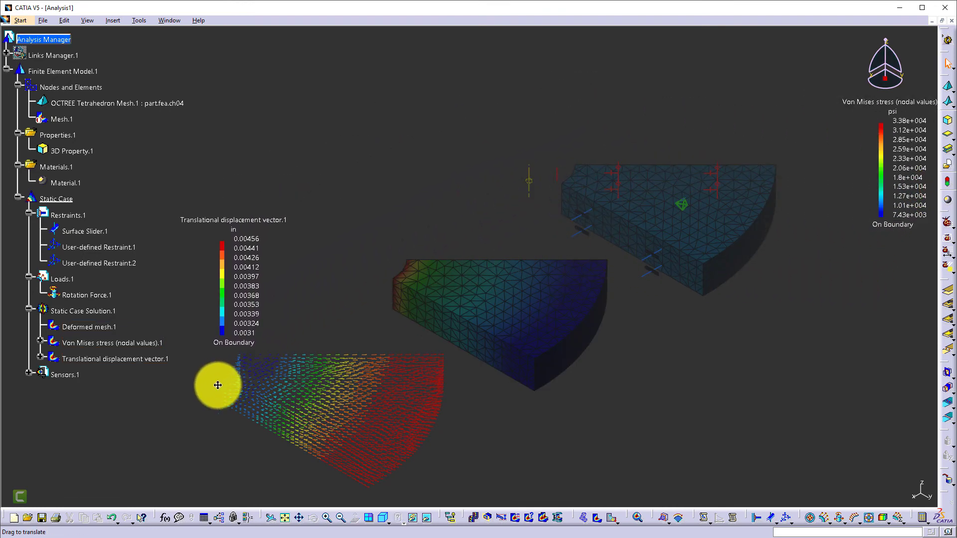
{"action": "left_click", "coordinate": [244, 310]}
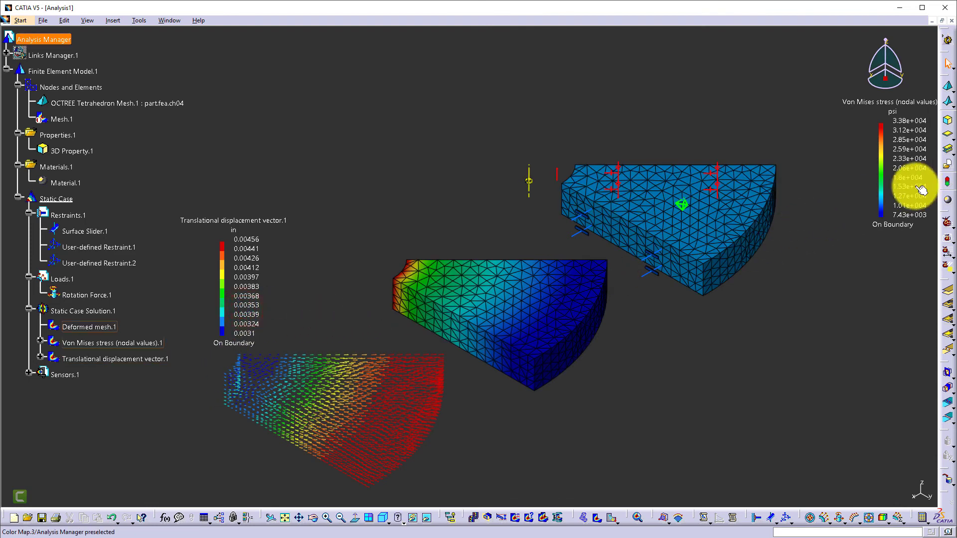
{"action": "left_click_drag", "start_coordinate": [914, 180], "coordinate": [399, 287]}
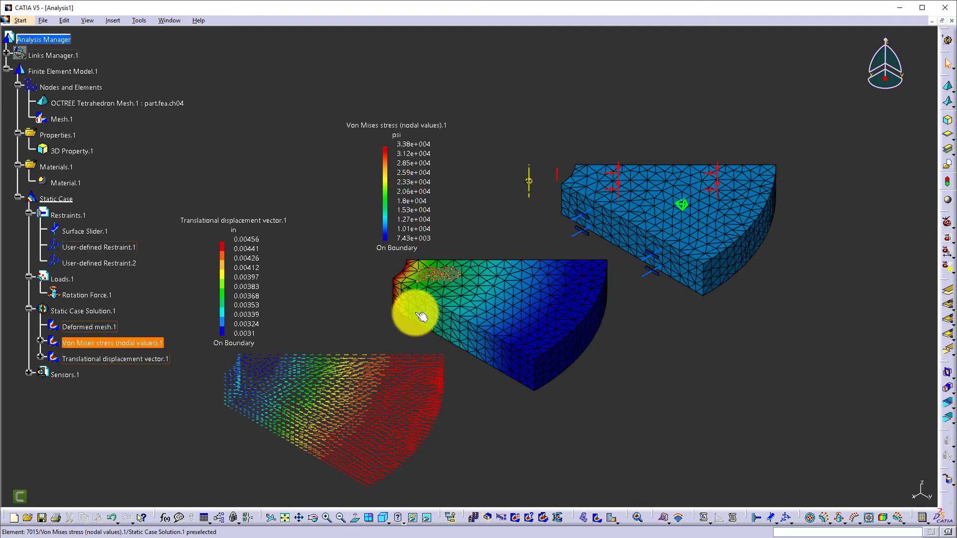
{"action": "left_click", "coordinate": [414, 231]}
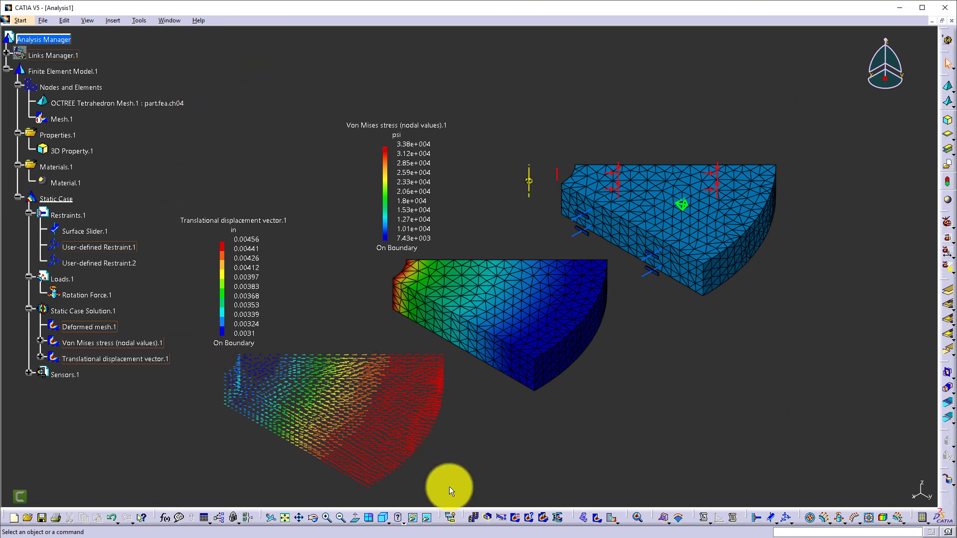
Step: Capture an image of the exploded results, accepting pixel options of white background, anti-aliasing, constant size capture and Highest rendering quality
{"action": "left_click", "coordinate": [140, 20]}
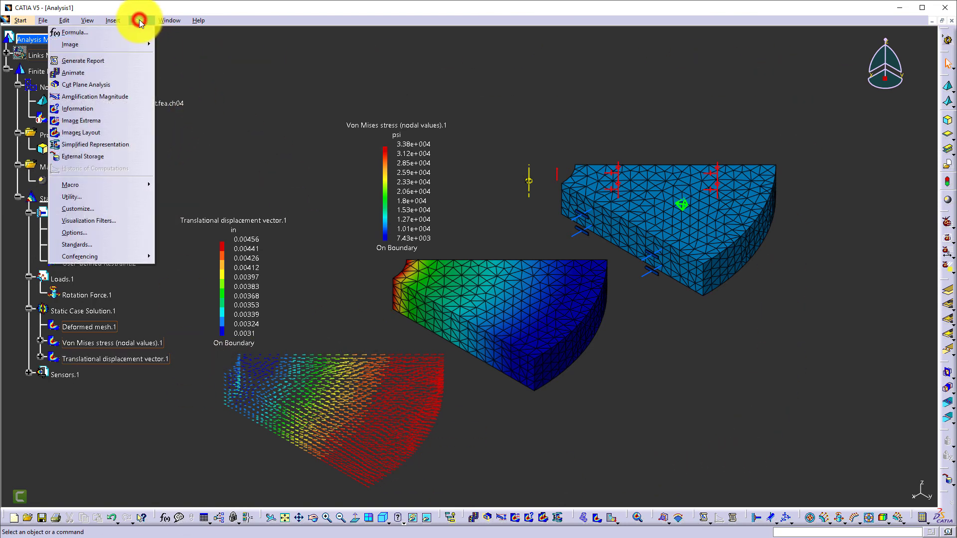
{"action": "mouse_move", "coordinate": [137, 49]}
{"action": "left_click", "coordinate": [183, 44]}
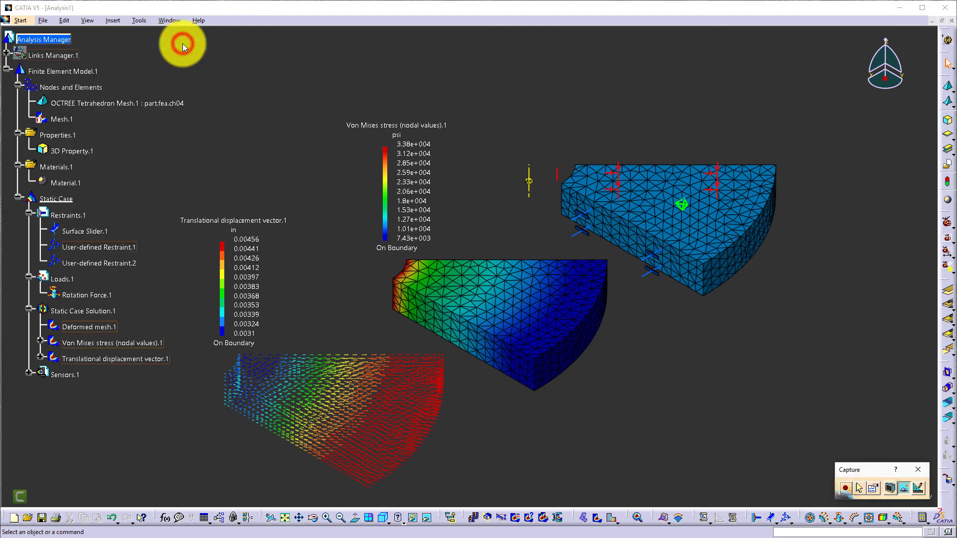
{"action": "left_click", "coordinate": [891, 490]}
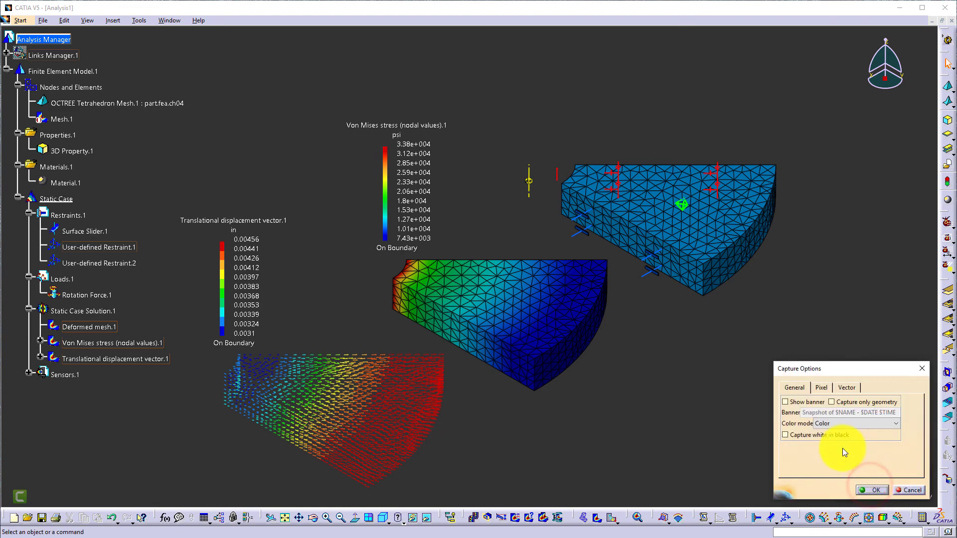
{"action": "left_click", "coordinate": [823, 388]}
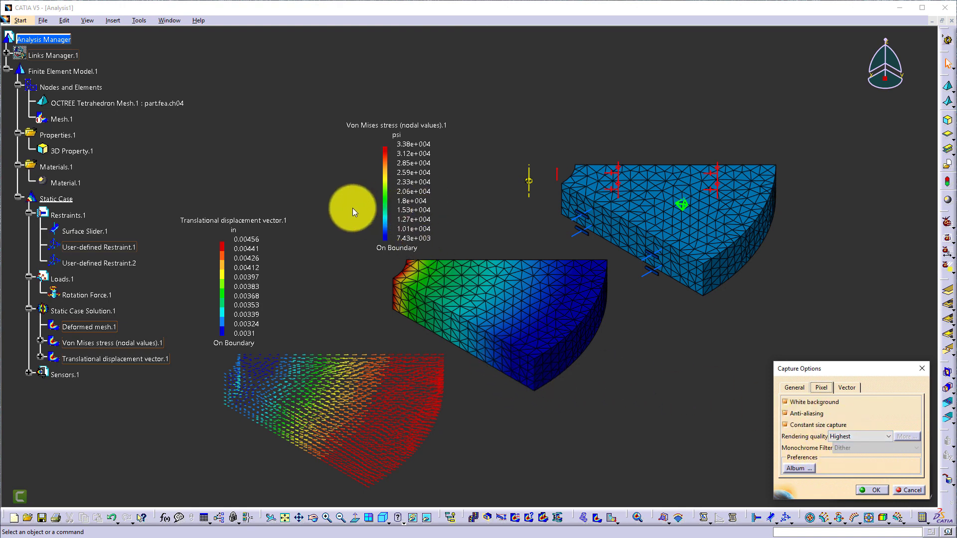
{"action": "left_click", "coordinate": [870, 491]}
{"action": "left_click", "coordinate": [846, 486]}
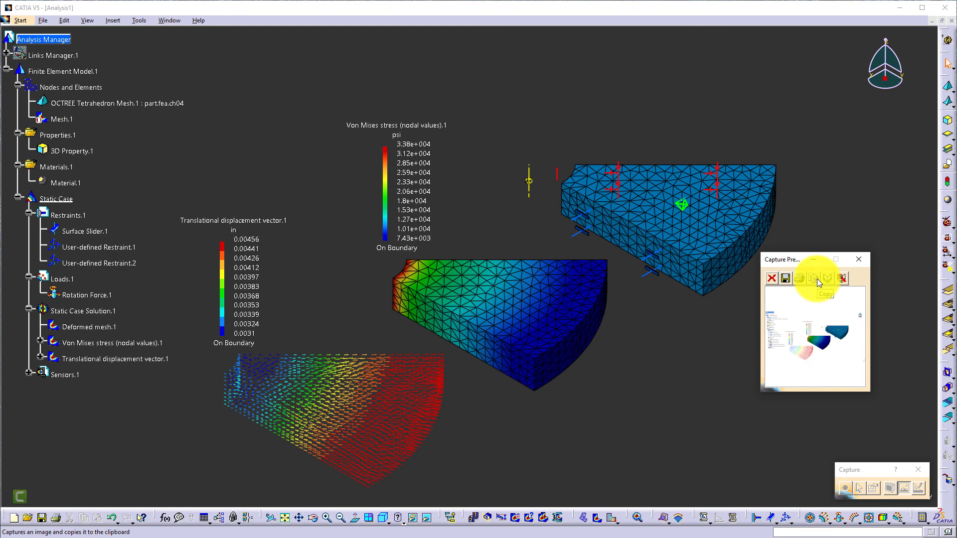
Step: Close the capture preview and review the global size and sag settings of the OCTREE tetrahedron mesh
{"action": "left_click", "coordinate": [858, 259]}
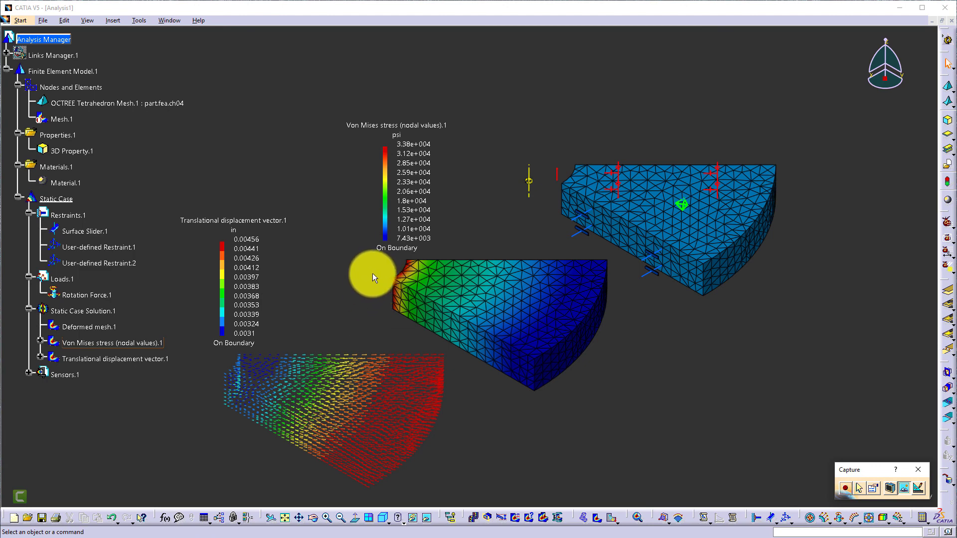
{"action": "double_click", "coordinate": [92, 104]}
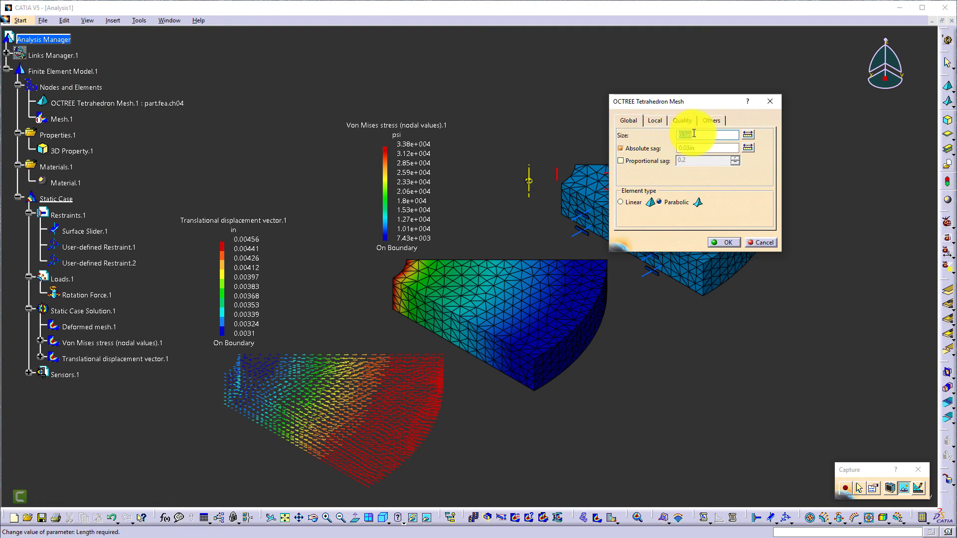
{"action": "left_click", "coordinate": [724, 244]}
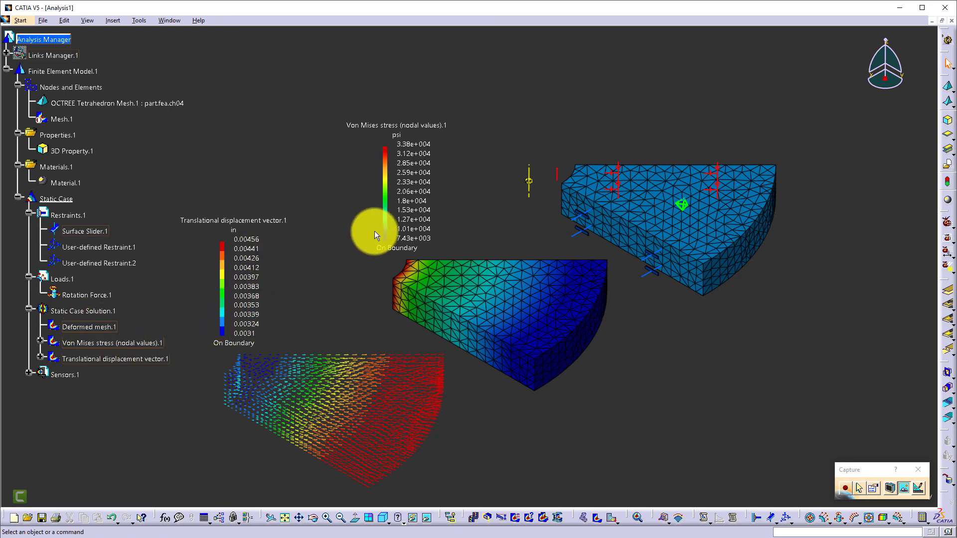
{"action": "right_click", "coordinate": [407, 153]}
{"action": "left_click", "coordinate": [406, 153]}
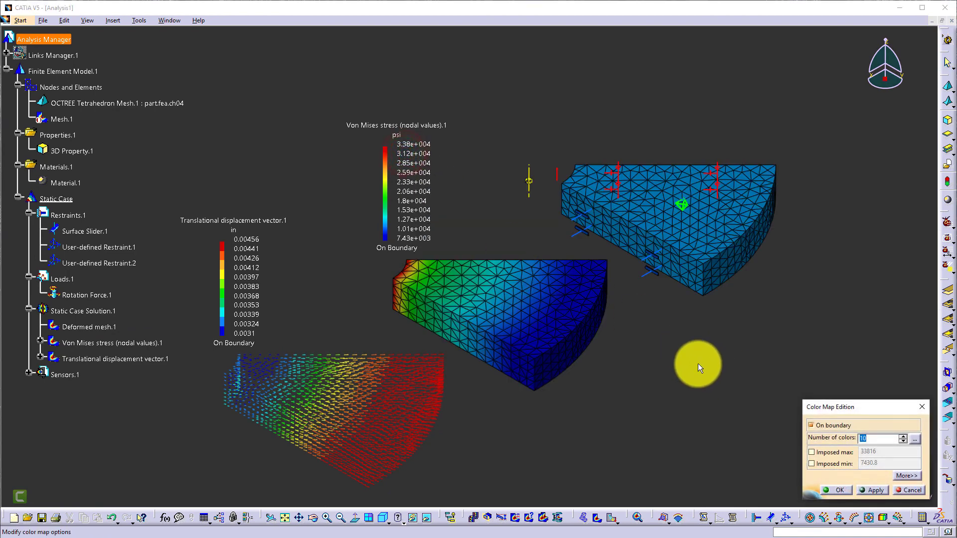
{"action": "left_click", "coordinate": [839, 490]}
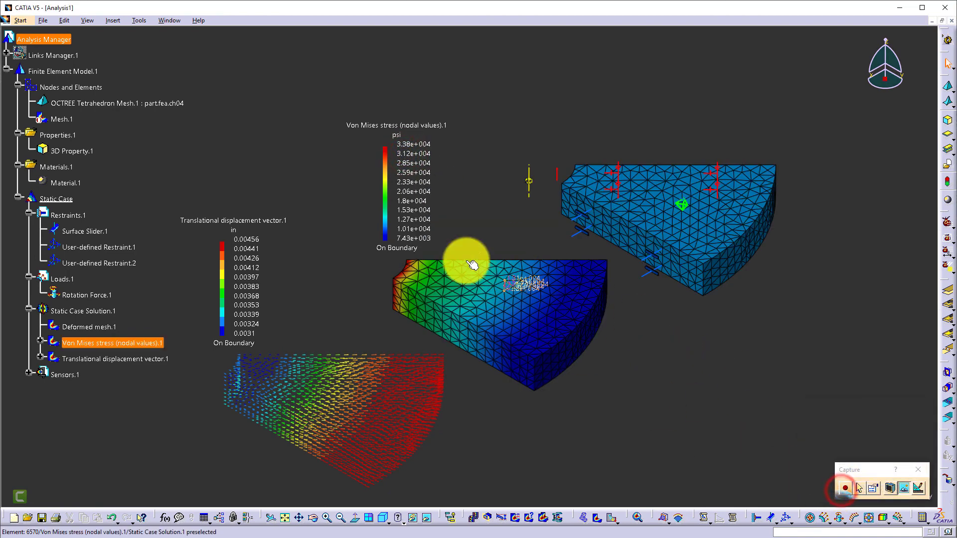
Step: Enable the imposed maximum for the Von Mises stress colour map, keeping its 33816 psi value
{"action": "double_click", "coordinate": [423, 188]}
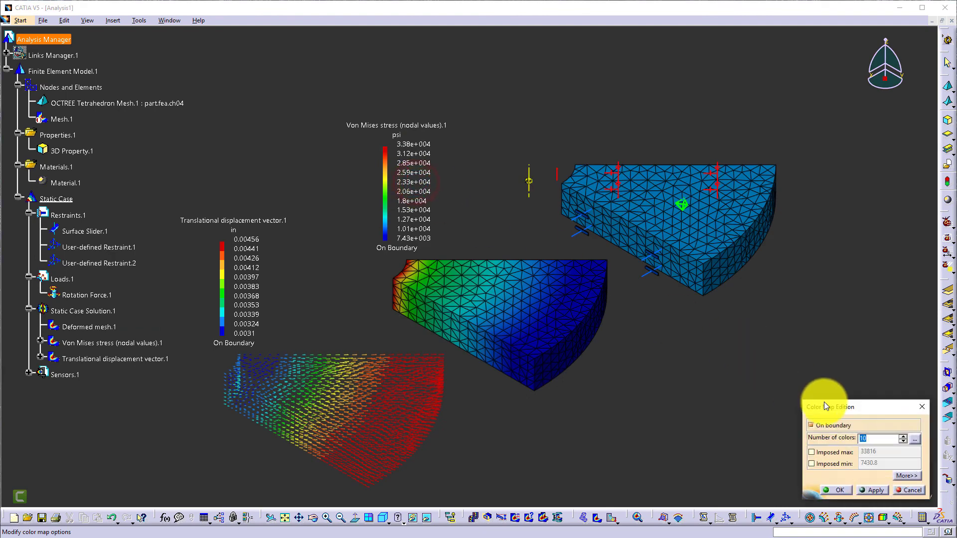
{"action": "left_click_drag", "start_coordinate": [841, 408], "coordinate": [495, 134]}
{"action": "left_click", "coordinate": [491, 178]}
{"action": "left_click", "coordinate": [490, 215]}
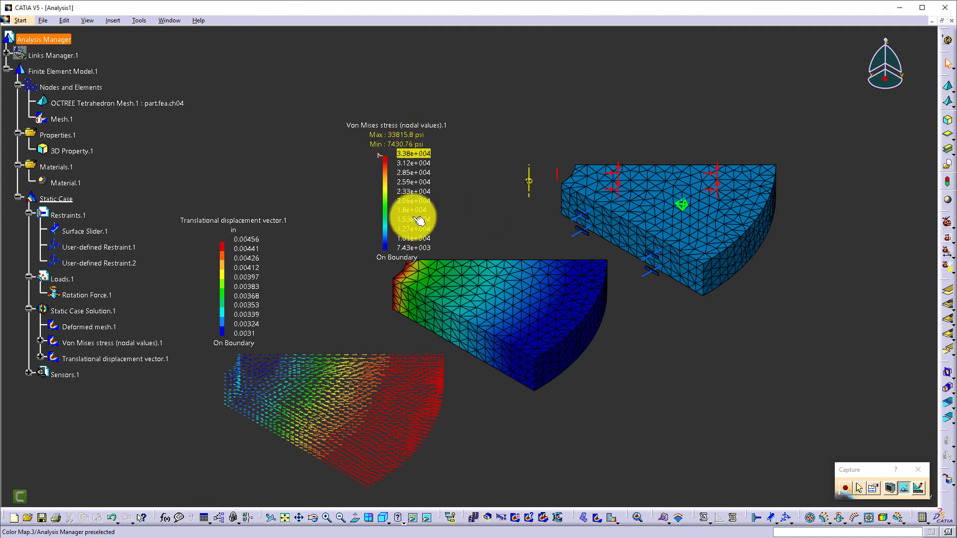
{"action": "left_click", "coordinate": [393, 259]}
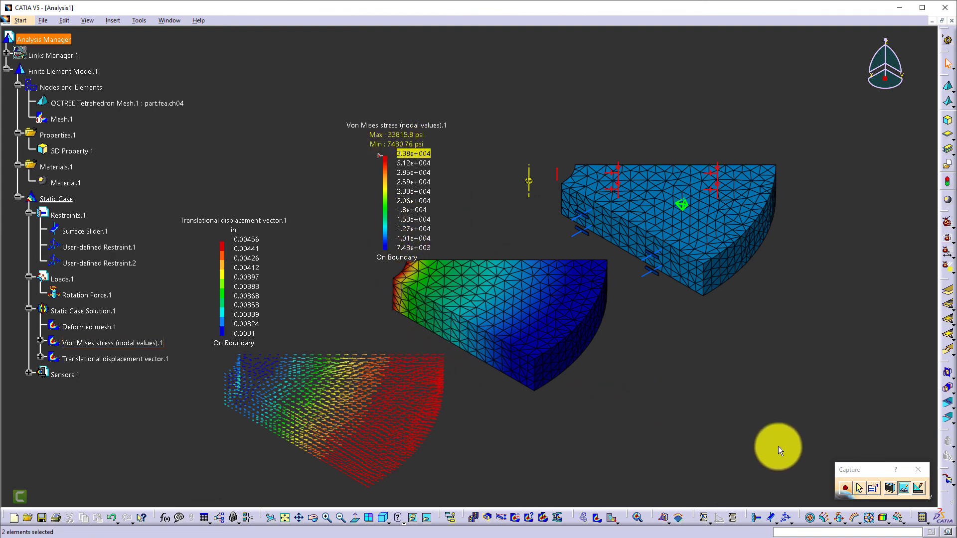